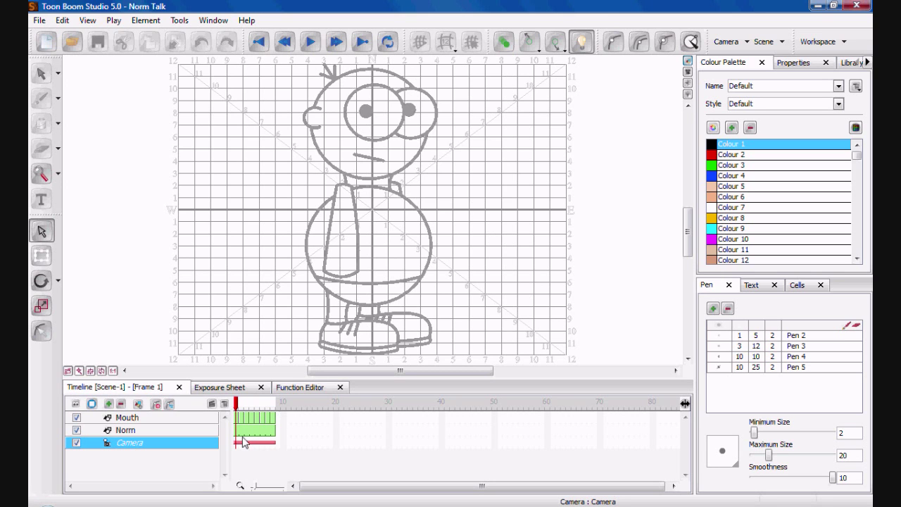
Step: Go through the frames of the Mouth element to review its different mouth shapes
click(239, 419)
click(241, 420)
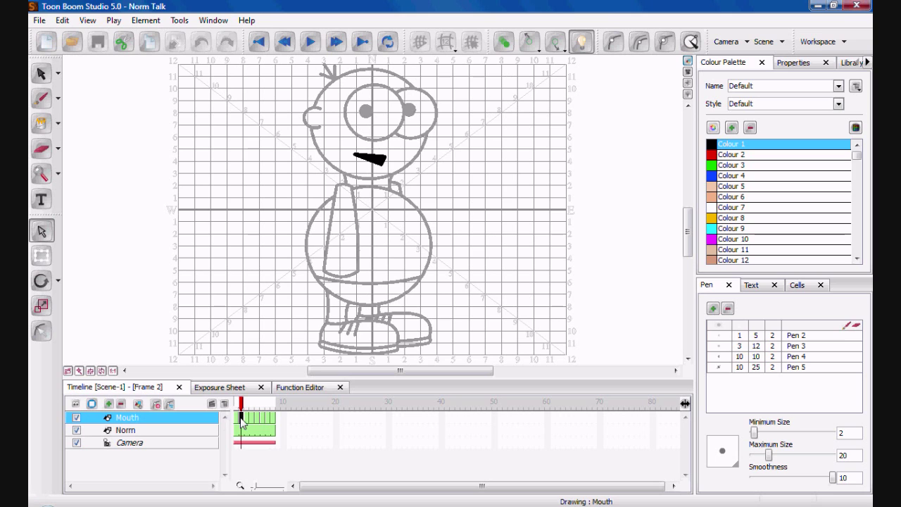
click(237, 420)
click(240, 419)
key(Return)
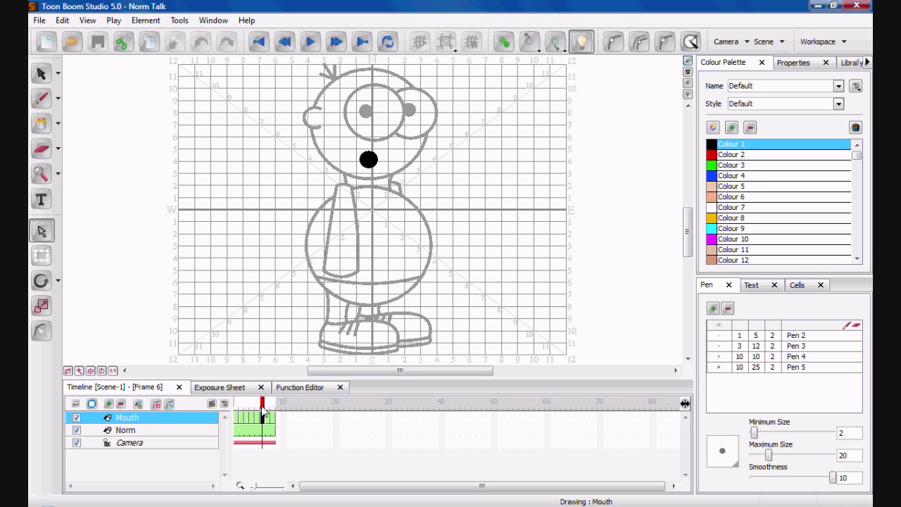
click(252, 421)
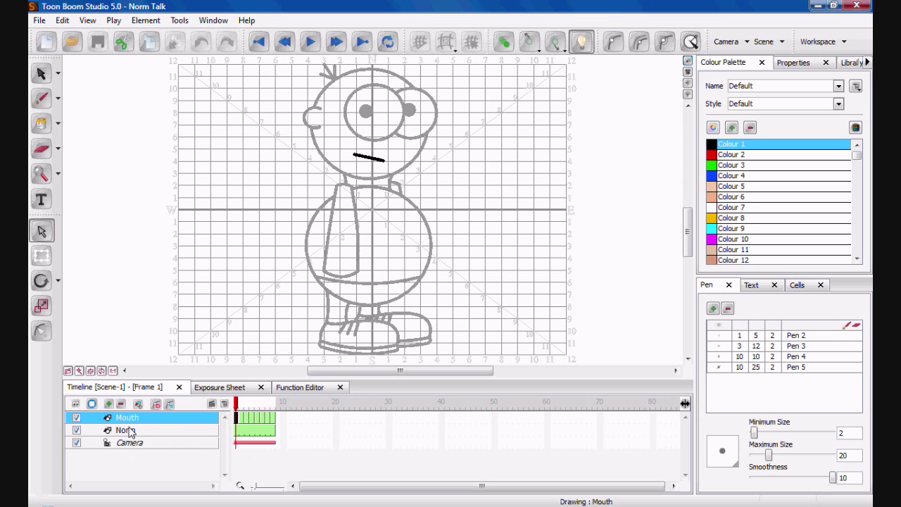
Step: Rename the Norm drawing element as Torso
click(130, 431)
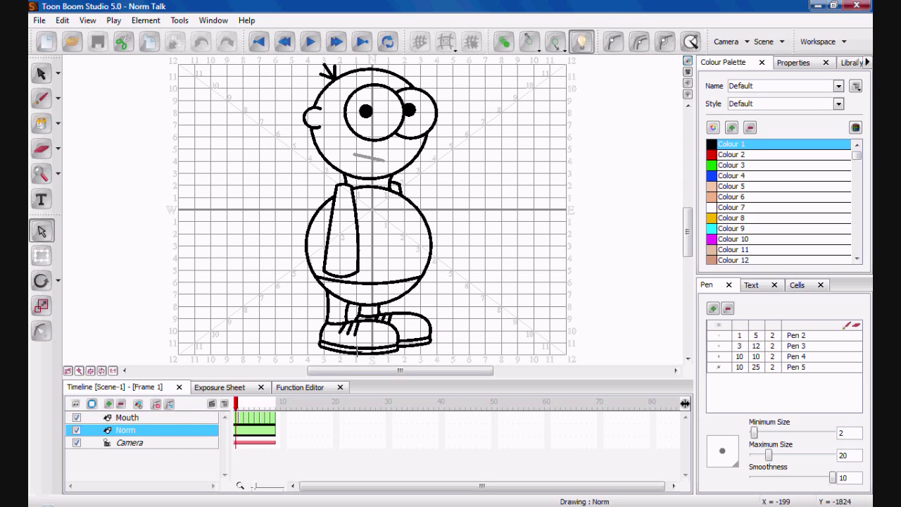
double_click(127, 430)
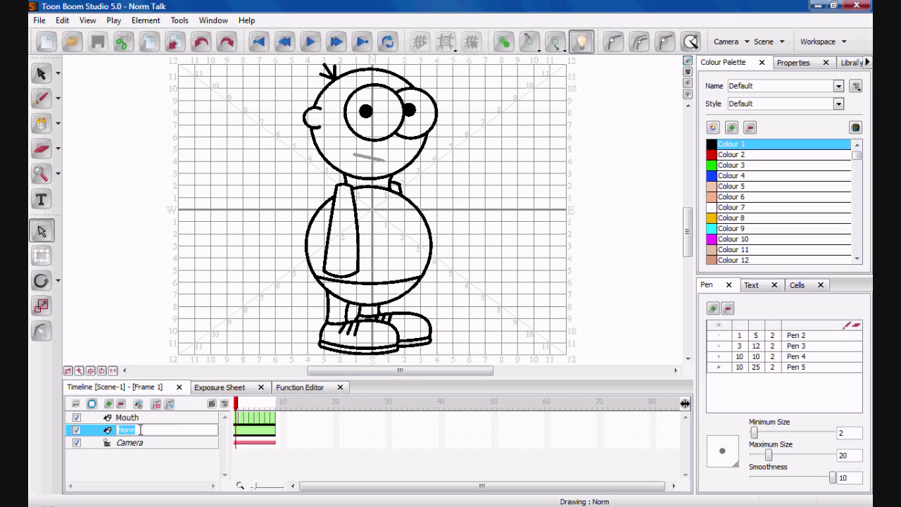
text(T)
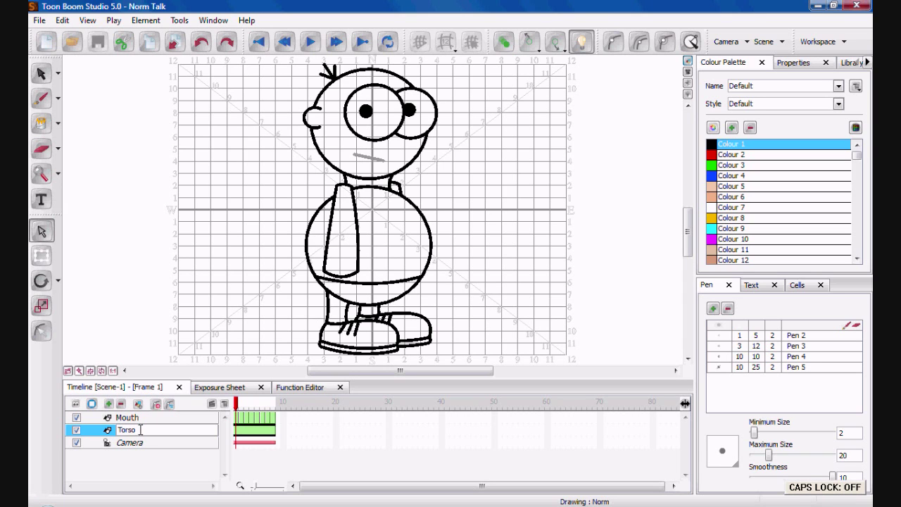
text(orso)
key(Return)
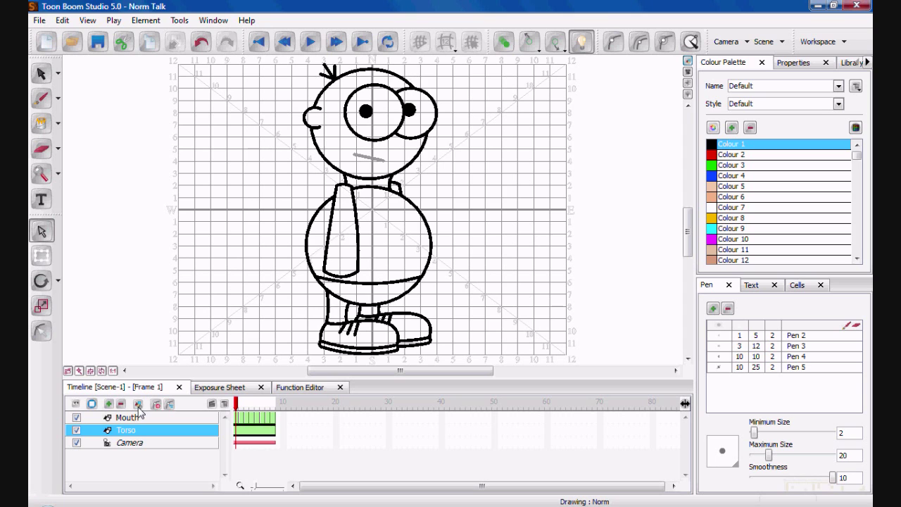
Step: Add a new drawing element between Mouth and Torso and name it Head
click(139, 407)
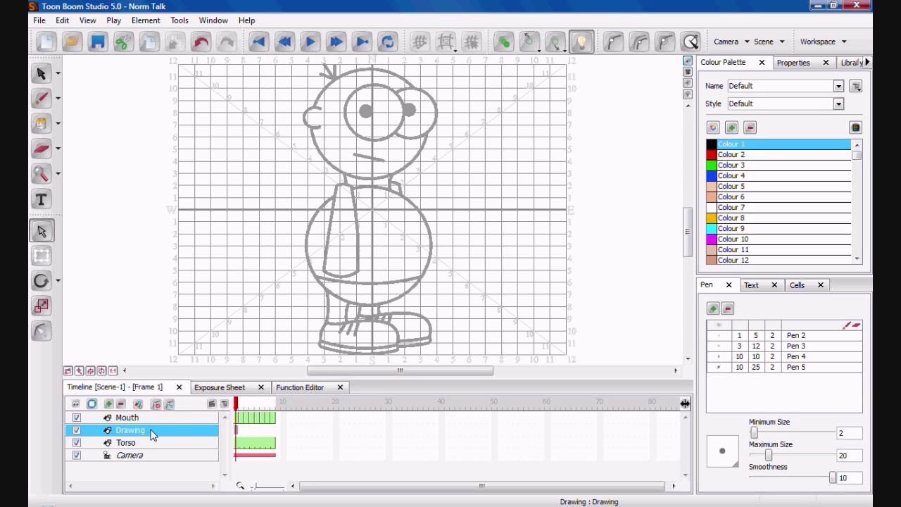
double_click(152, 430)
key(Caps_Lock)
text(H)
key(Caps_Lock)
text(ead)
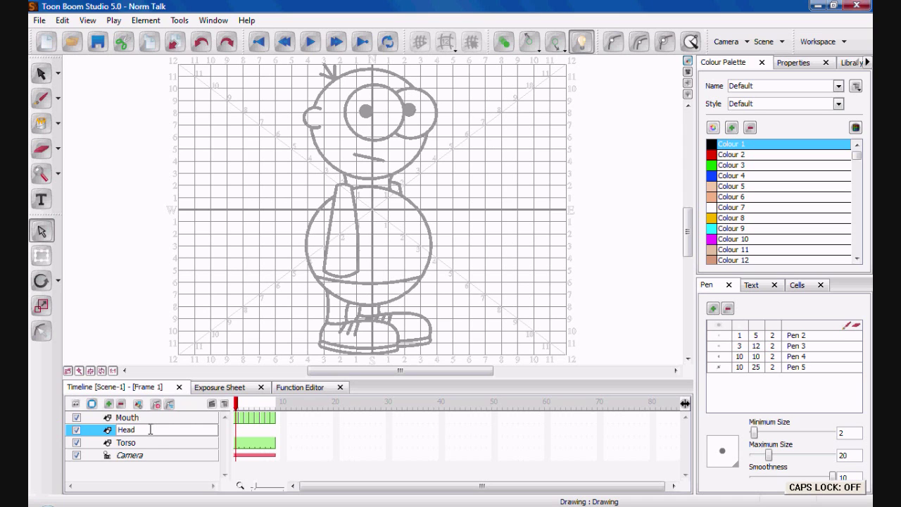
key(Return)
Step: Select all the head lines, including both neck lines, in the first frame of the Torso element
click(238, 443)
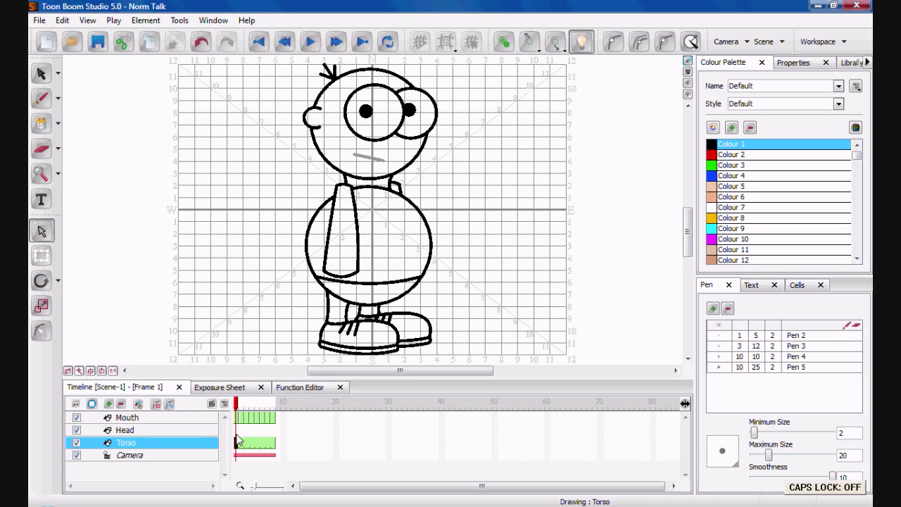
click(41, 73)
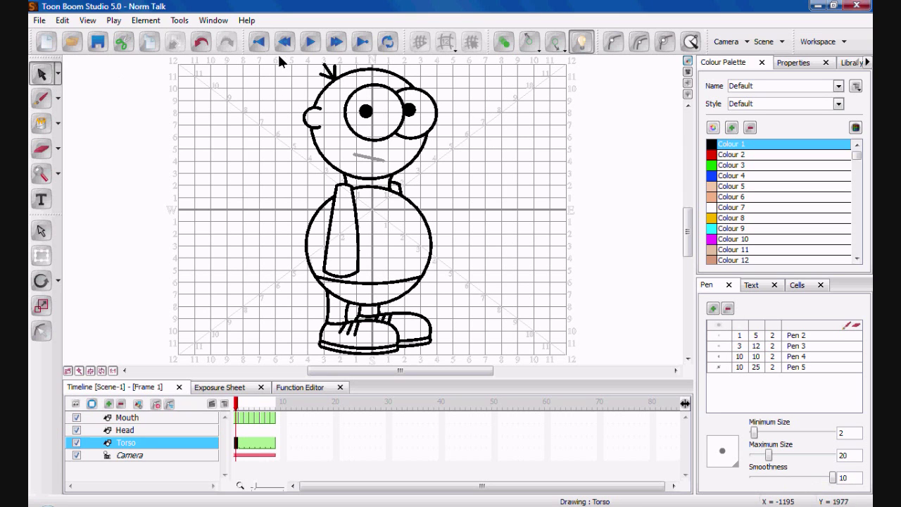
mouse_move(274, 59)
mouse_down()
mouse_move(474, 159)
mouse_move(474, 180)
mouse_up()
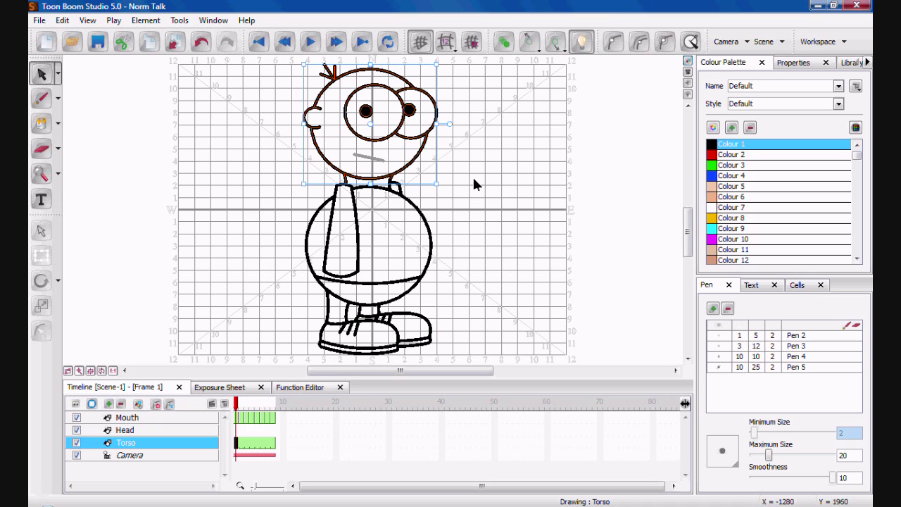
click(144, 481)
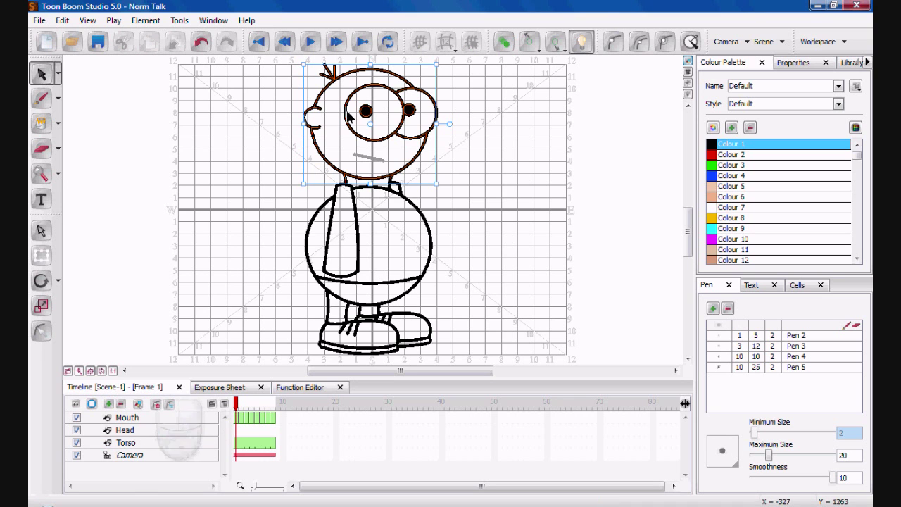
click(395, 151)
key(2)
key(2)
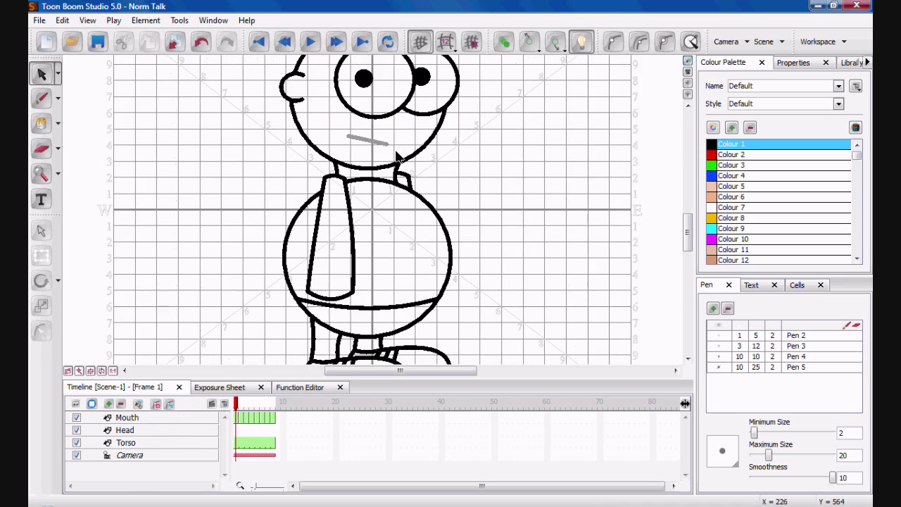
drag(689, 233, 687, 194)
mouse_move(175, 72)
mouse_down()
mouse_move(535, 205)
mouse_move(535, 299)
mouse_up()
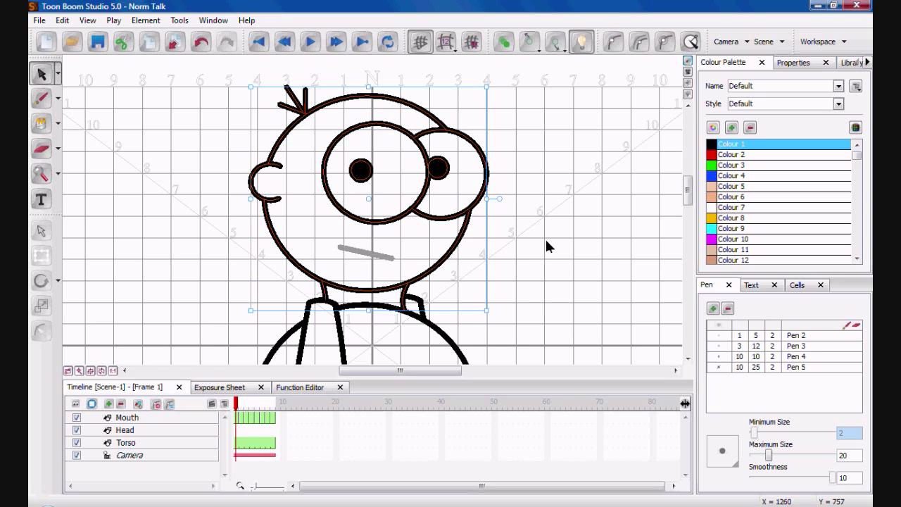
Step: Copy the selected head and neck lines into the first frame of the Head element
key(period)
key(period)
key(comma)
key(comma)
scroll(545, 237, down, 3)
drag(685, 190, 688, 233)
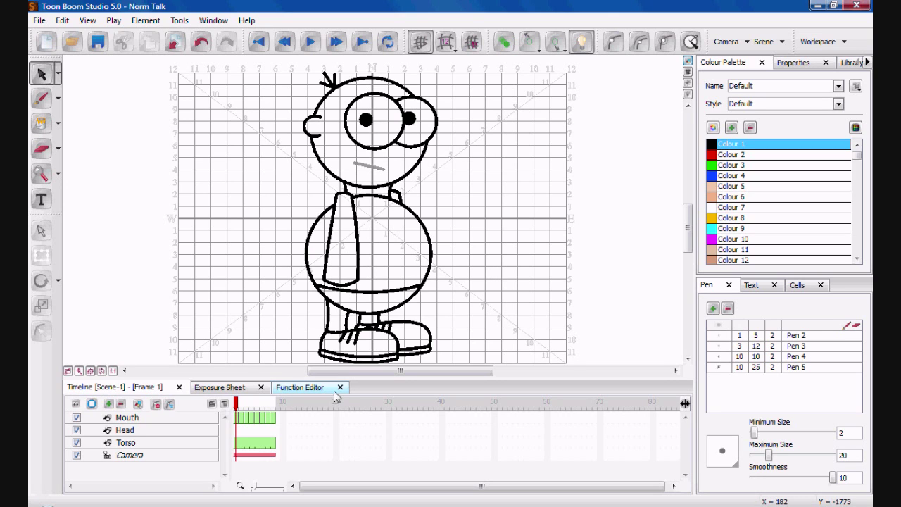
click(238, 431)
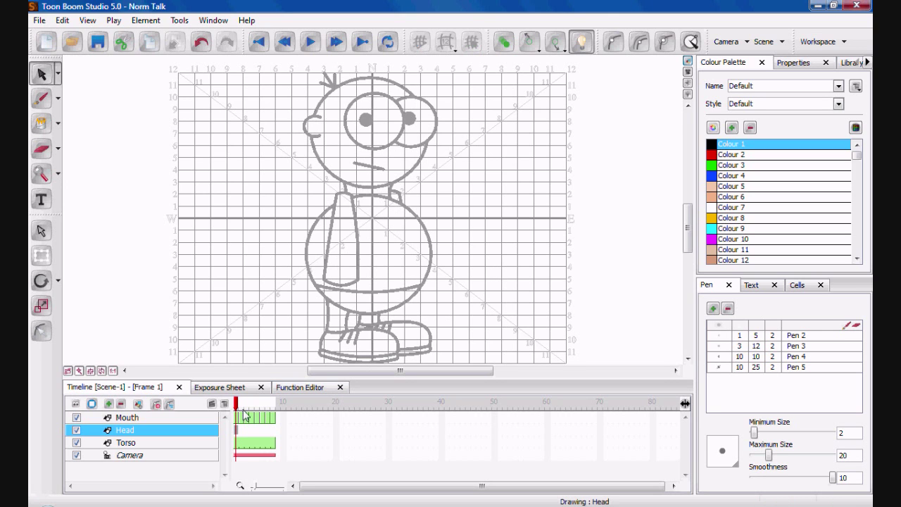
key(ctrl+a)
click(242, 330)
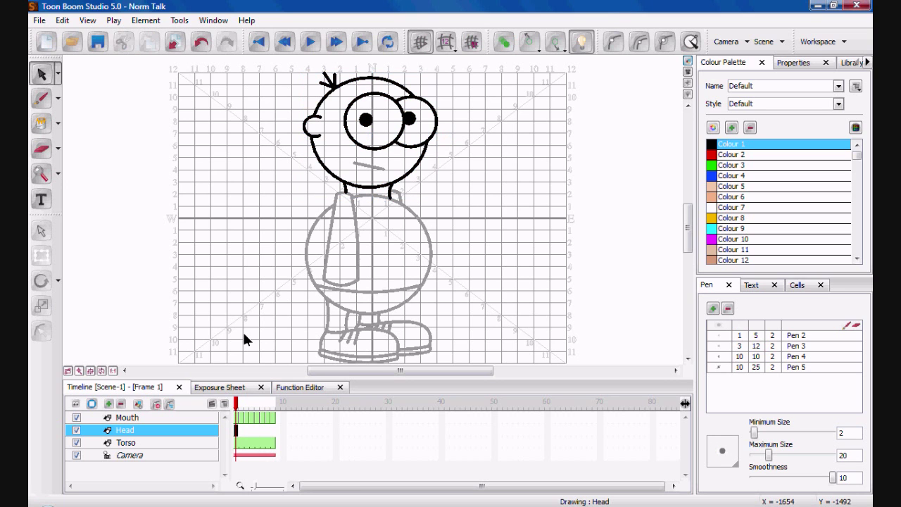
Step: Delete the head and neck lines from the Torso drawing, keeping the body, arms and legs
click(238, 445)
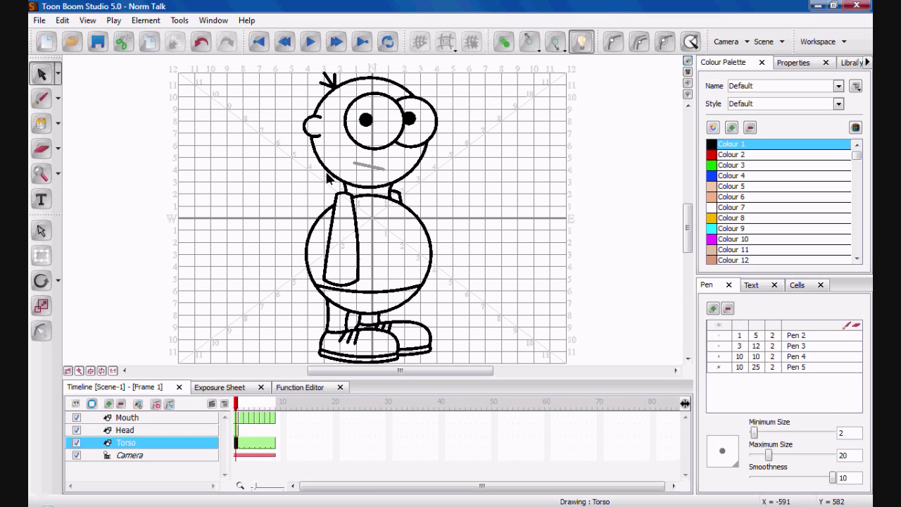
drag(276, 67, 465, 177)
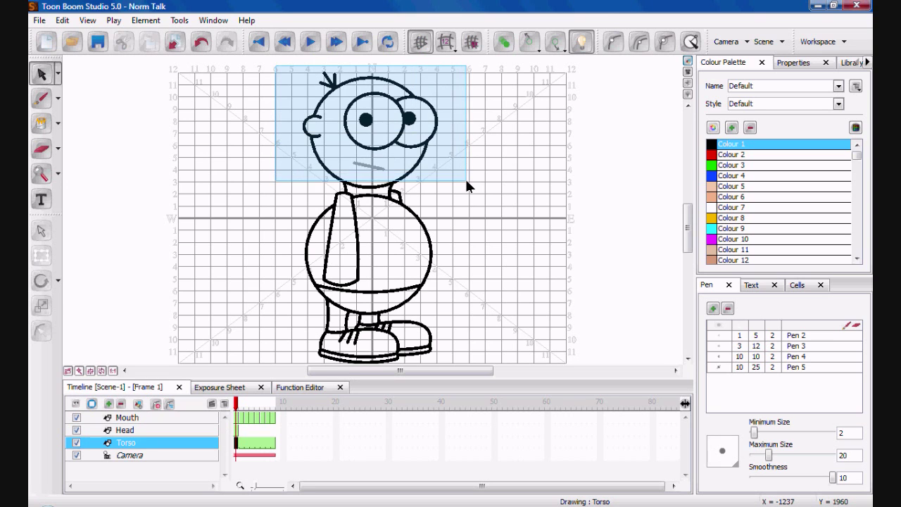
click(394, 200)
click(332, 167)
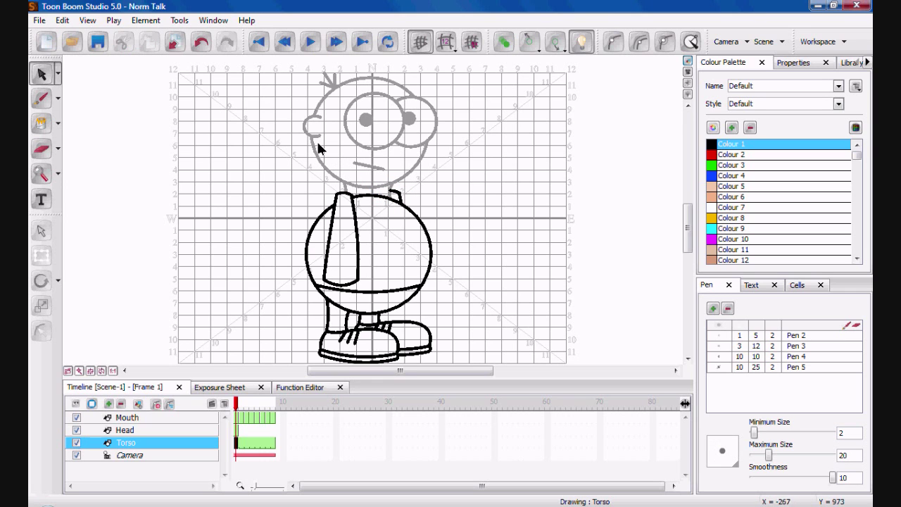
Step: Stretch the outer line of the front arm upward so its upper end meets the shoulder curve
click(334, 222)
click(336, 227)
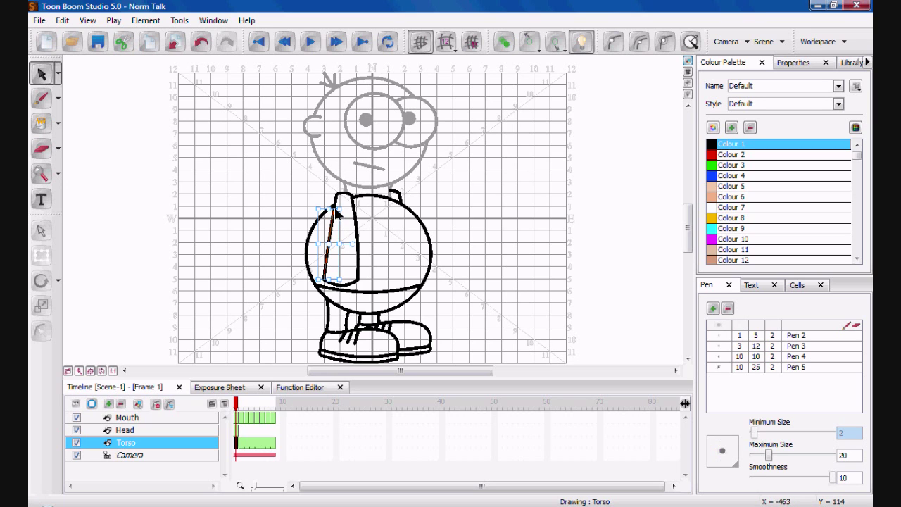
key(2)
key(2)
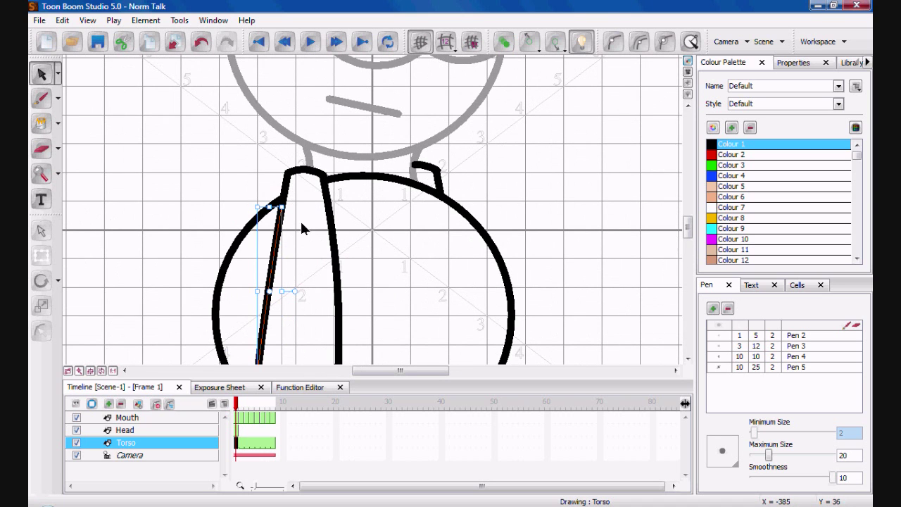
drag(282, 208, 287, 173)
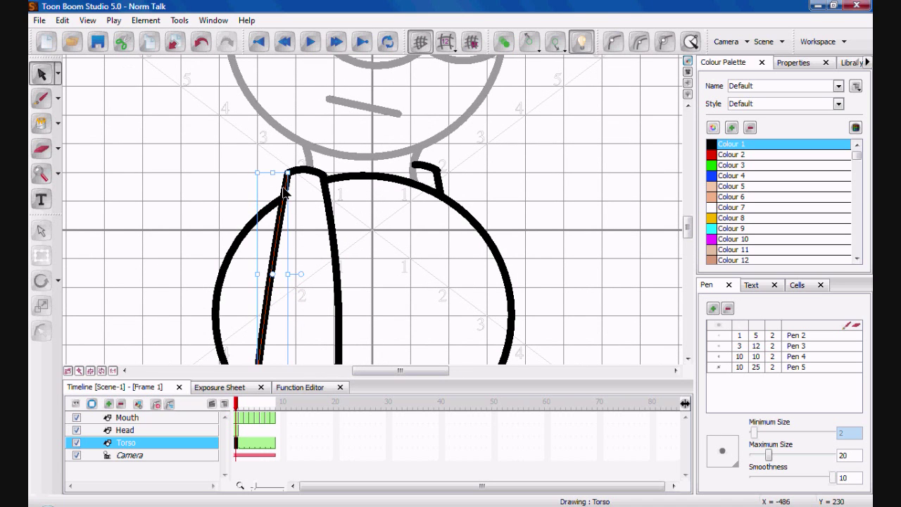
key(1)
key(1)
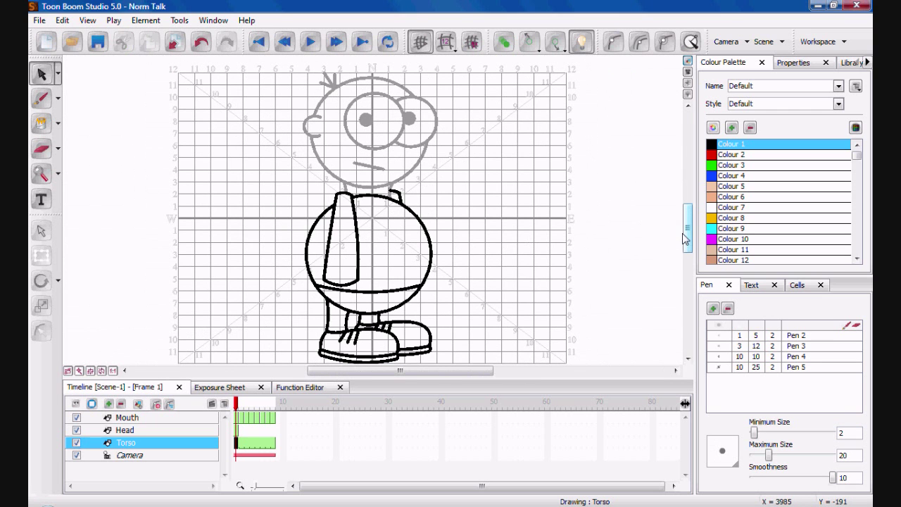
drag(687, 237, 686, 241)
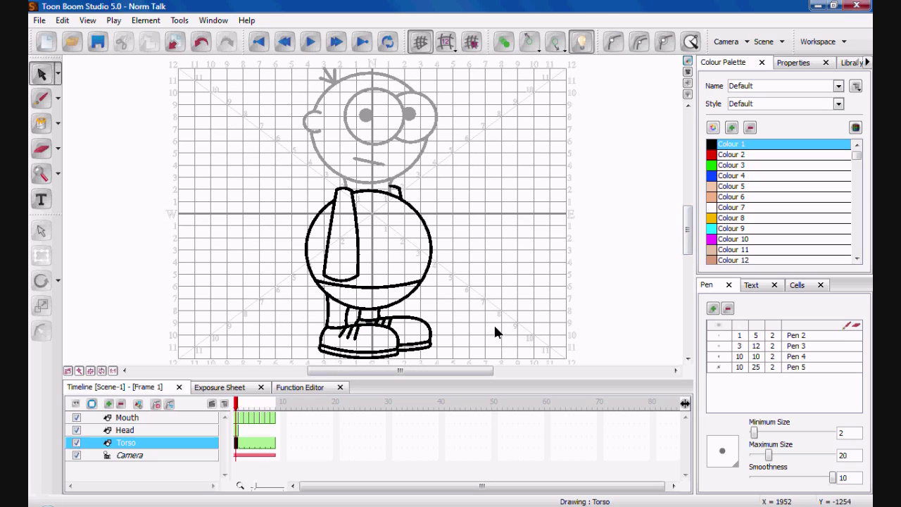
Step: Check the headless Torso drawing across its exposed frames and return to frame 1
click(239, 448)
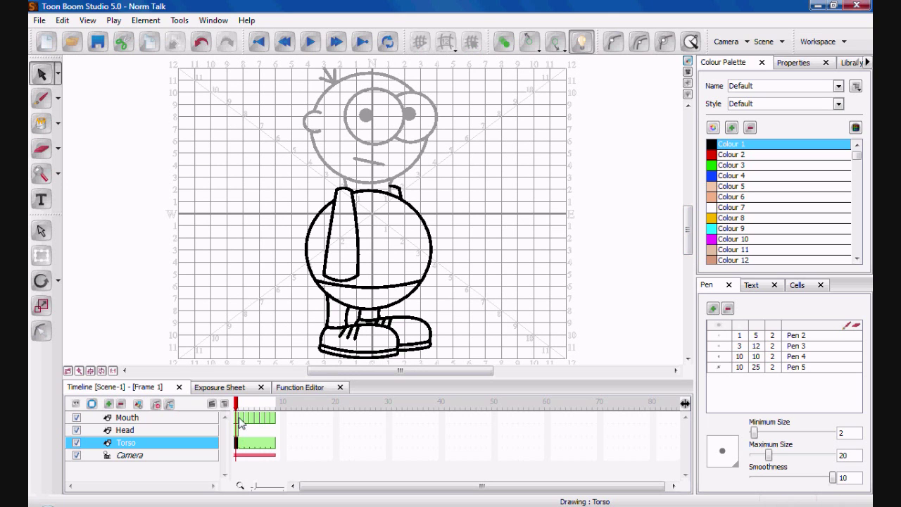
click(252, 443)
click(263, 445)
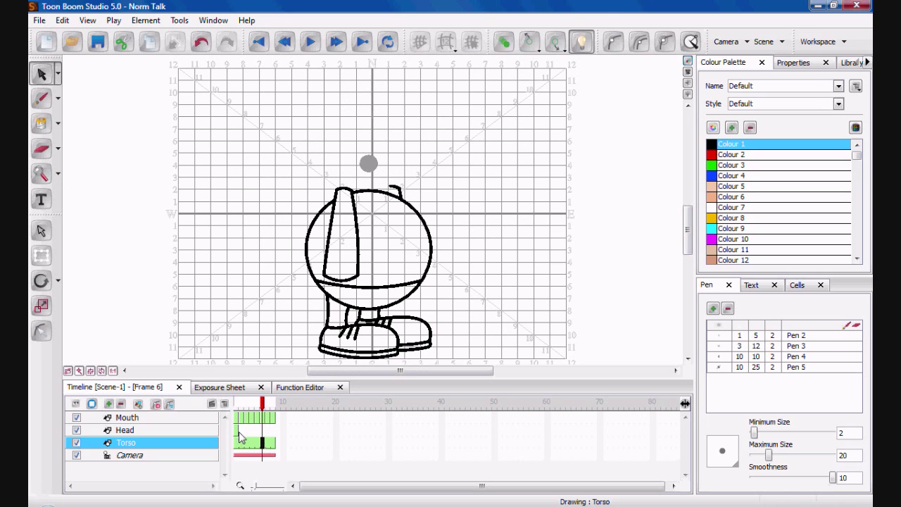
click(268, 442)
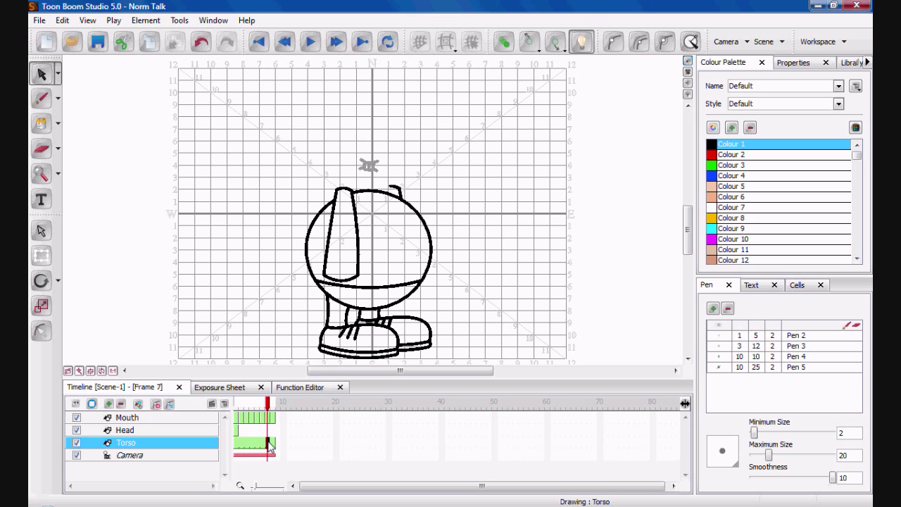
click(252, 445)
click(242, 444)
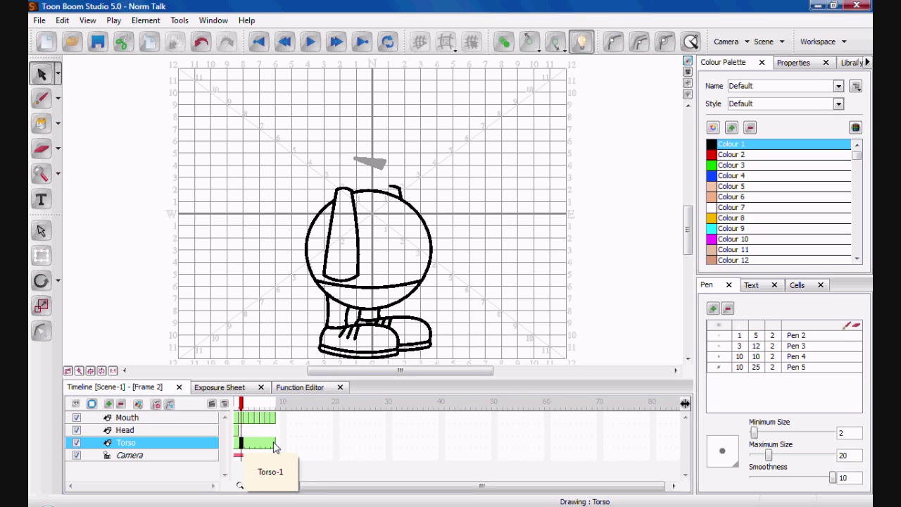
click(237, 443)
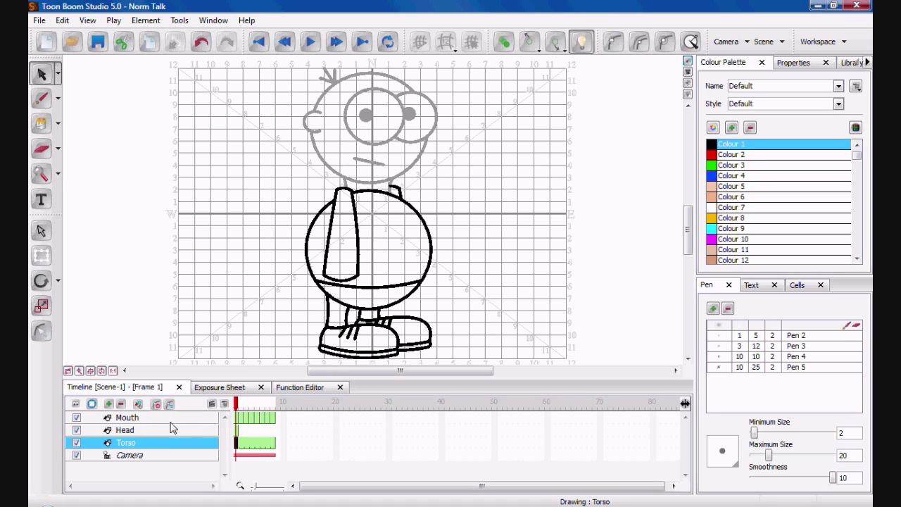
Step: Add a new drawing element named Right arm above Torso and reselect the first frame of Torso
click(138, 404)
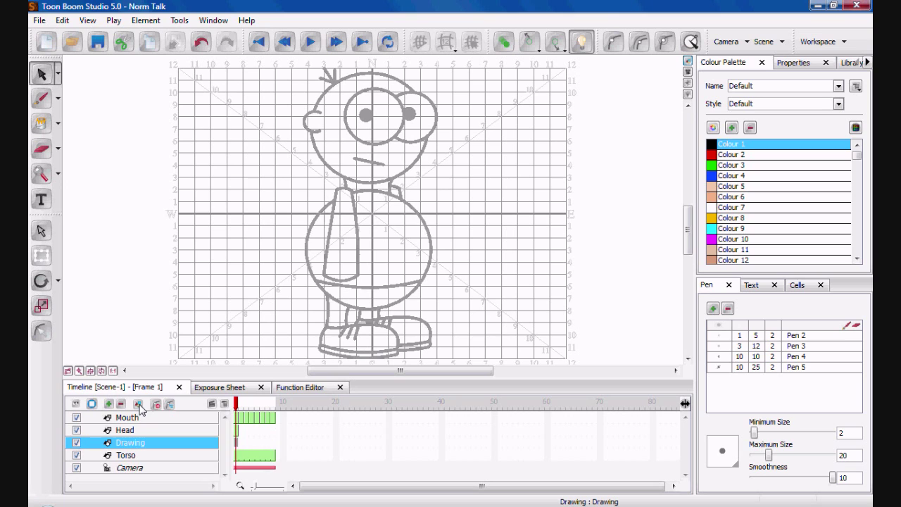
double_click(149, 444)
text(Right arm)
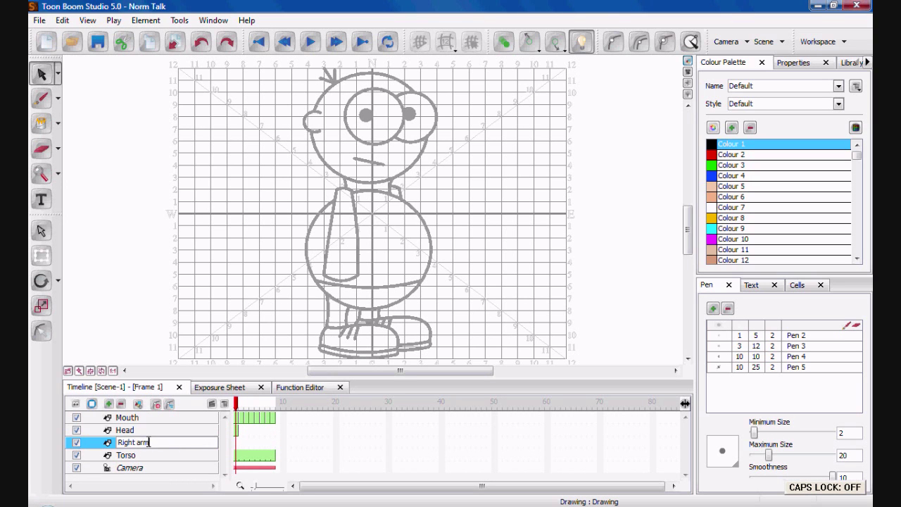
key(Return)
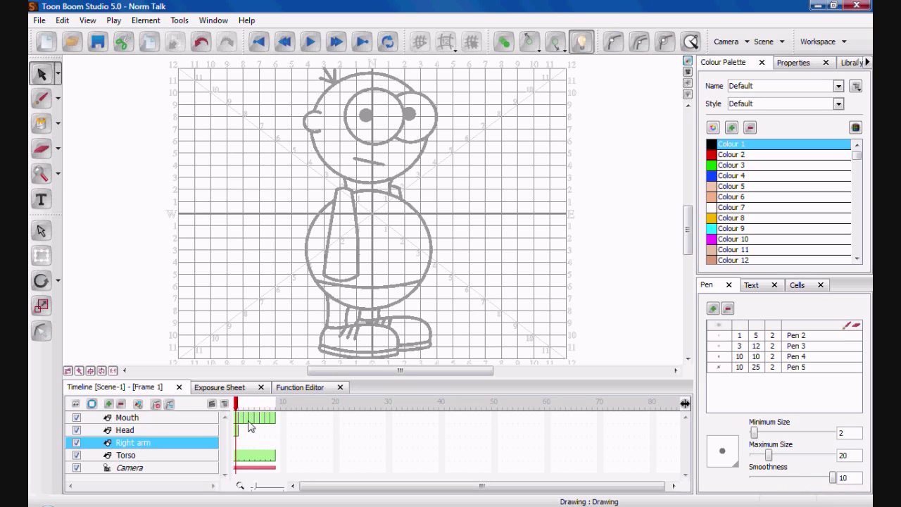
click(241, 457)
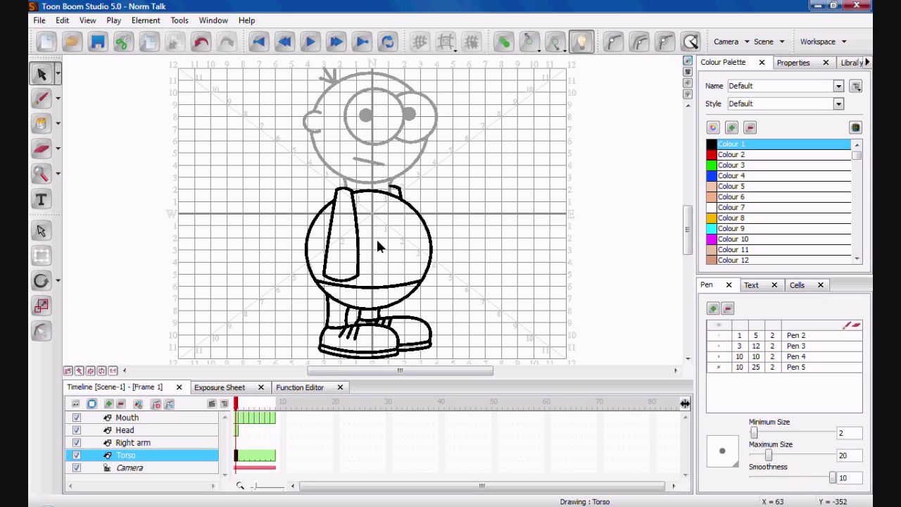
Step: Copy all four outline lines of the front arm from Torso into the first frame of Right arm
mouse_move(383, 251)
mouse_down()
mouse_move(317, 233)
mouse_move(318, 256)
mouse_up()
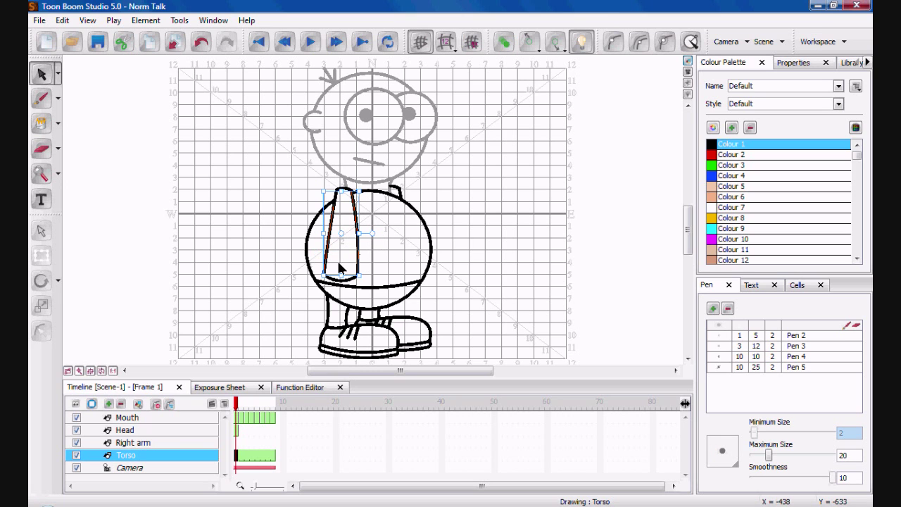
shift+click(347, 280)
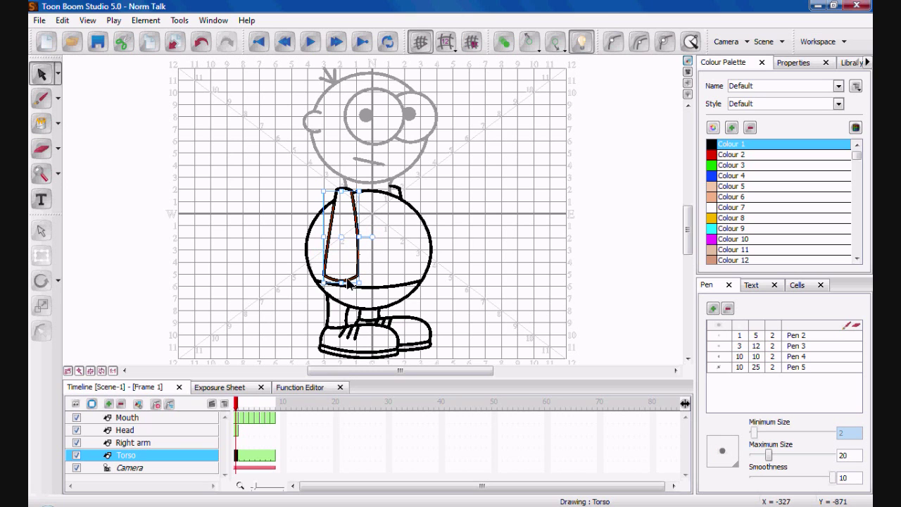
shift+click(347, 188)
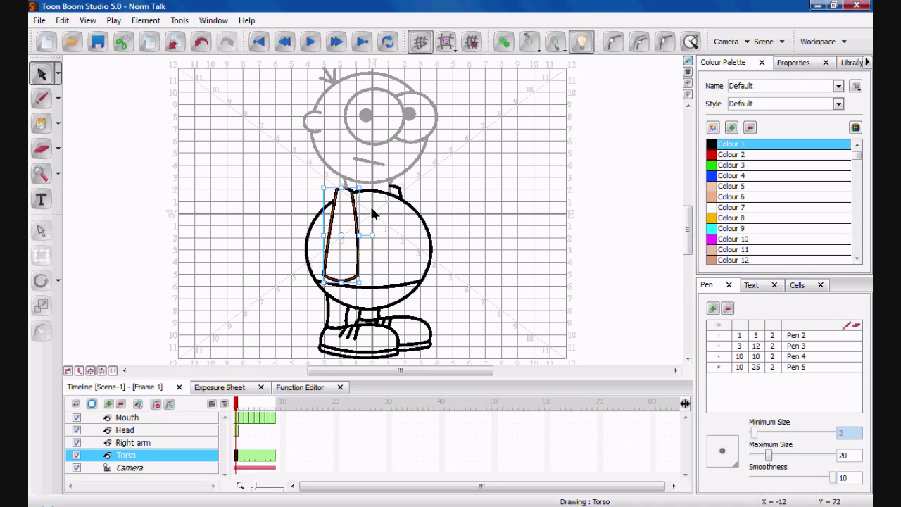
scroll(373, 214, up, 4)
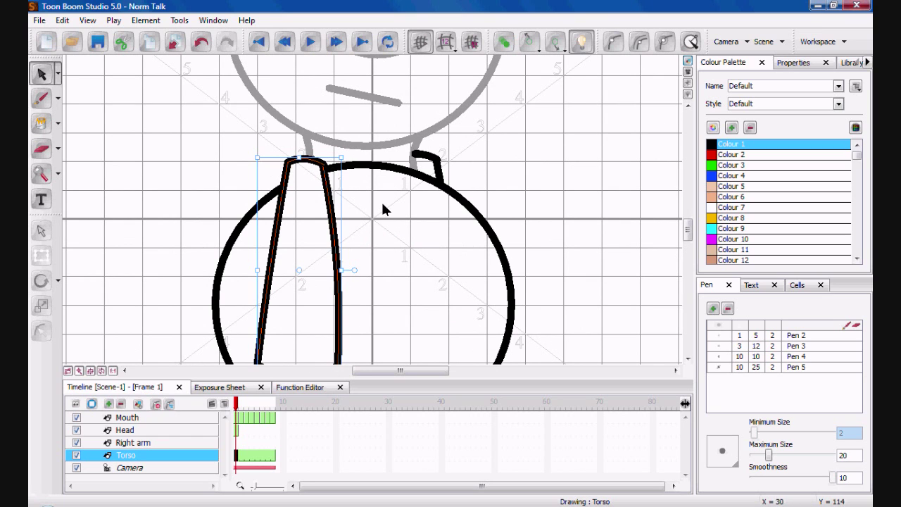
click(381, 200)
scroll(392, 215, down, 1)
scroll(392, 215, down, 2)
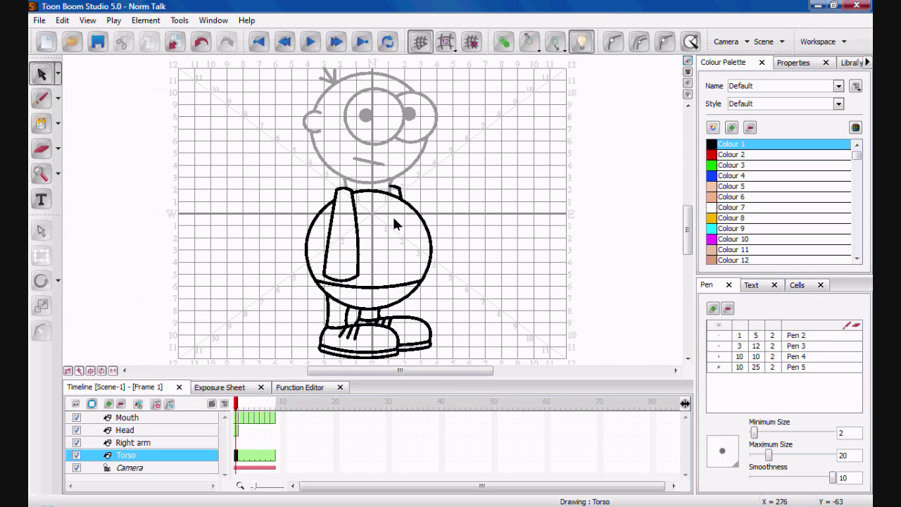
click(238, 442)
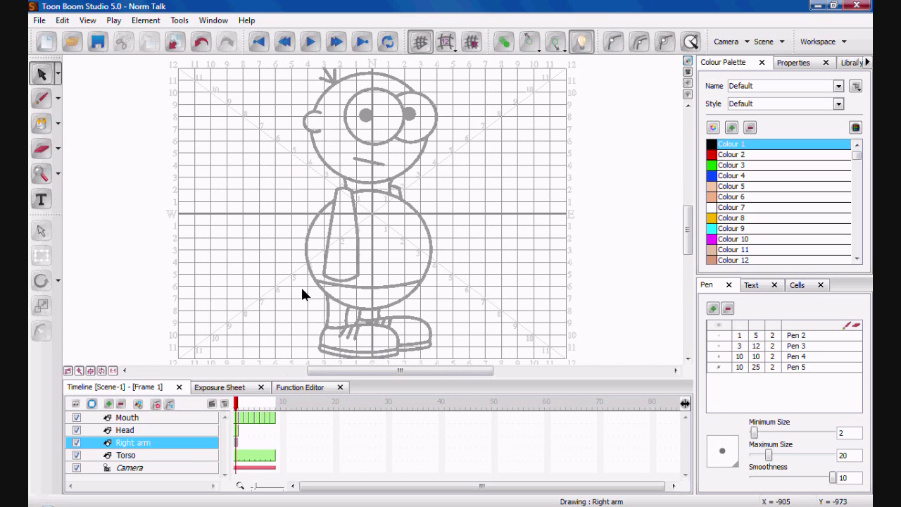
key(ctrl+a)
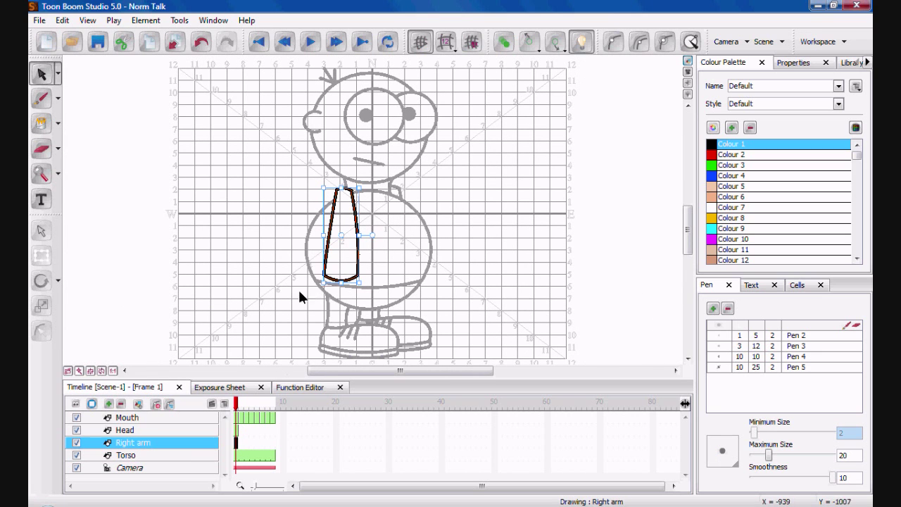
click(300, 296)
Step: Delete the front arm's side, cuff and shoulder lines from the first Torso drawing
click(239, 459)
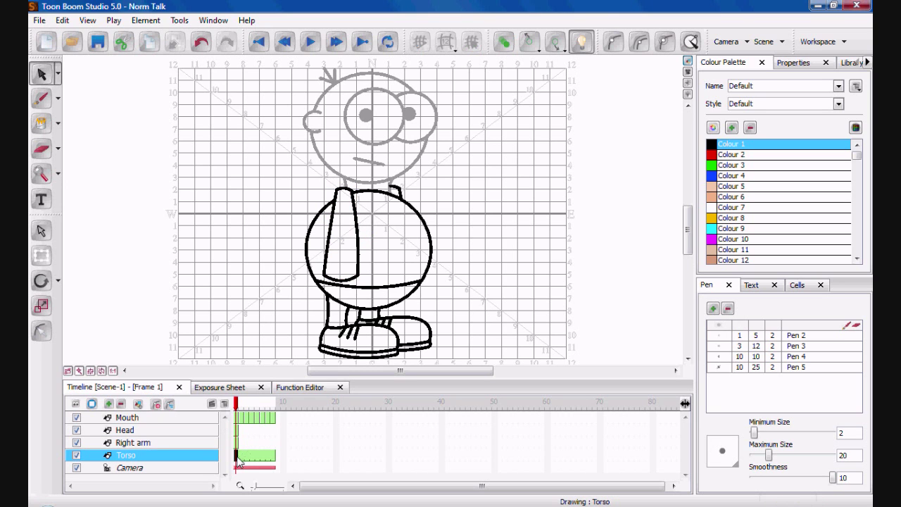
drag(372, 243, 326, 264)
key(Delete)
drag(341, 276, 360, 290)
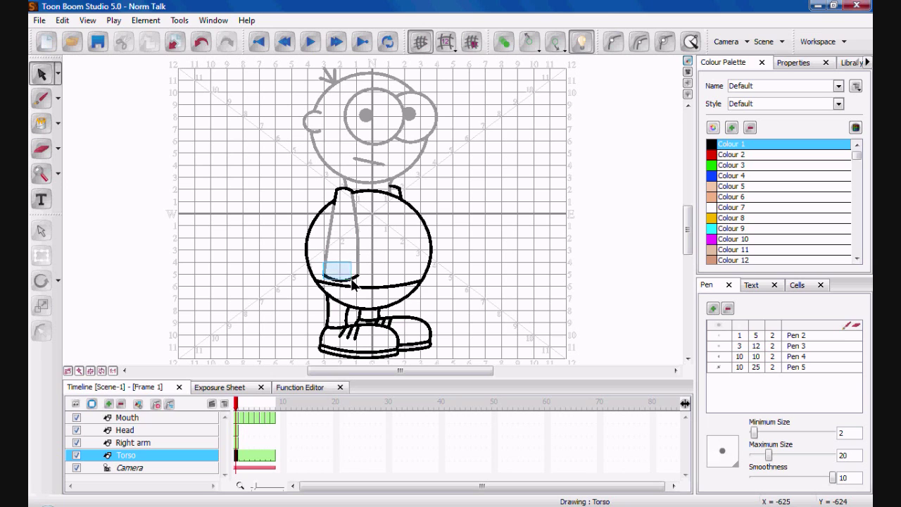
click(337, 159)
drag(334, 149, 344, 199)
key(Delete)
click(347, 201)
click(355, 209)
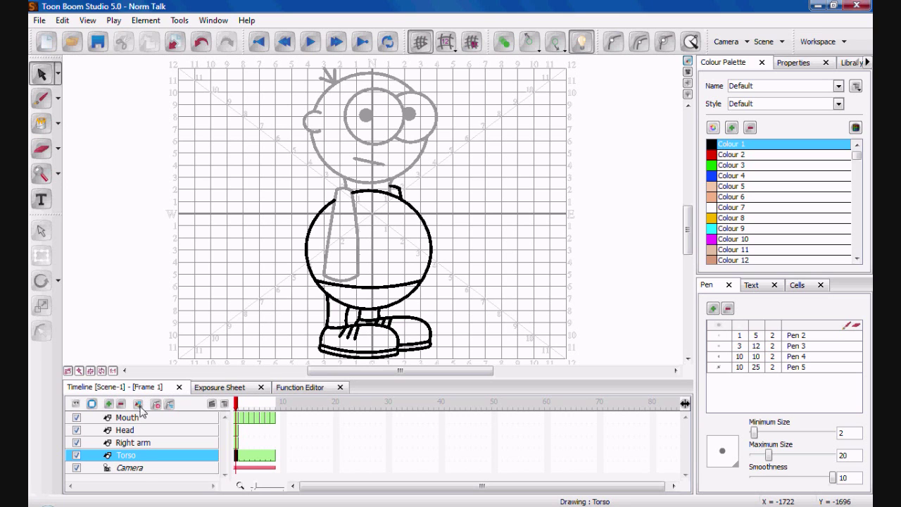
Step: Add a drawing element named Left arm above Torso and enlarge the timeline area to show all elements
key(ctrl+r)
double_click(148, 457)
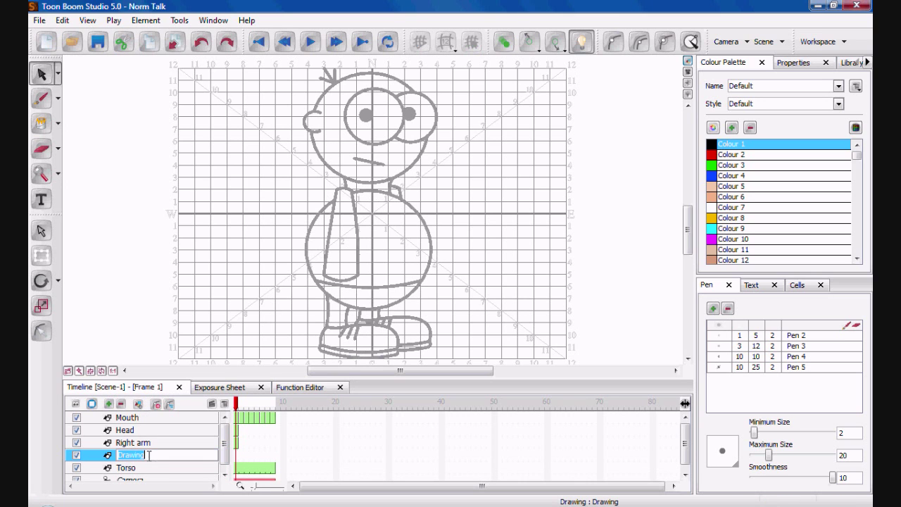
text(L)
key(Caps_Lock)
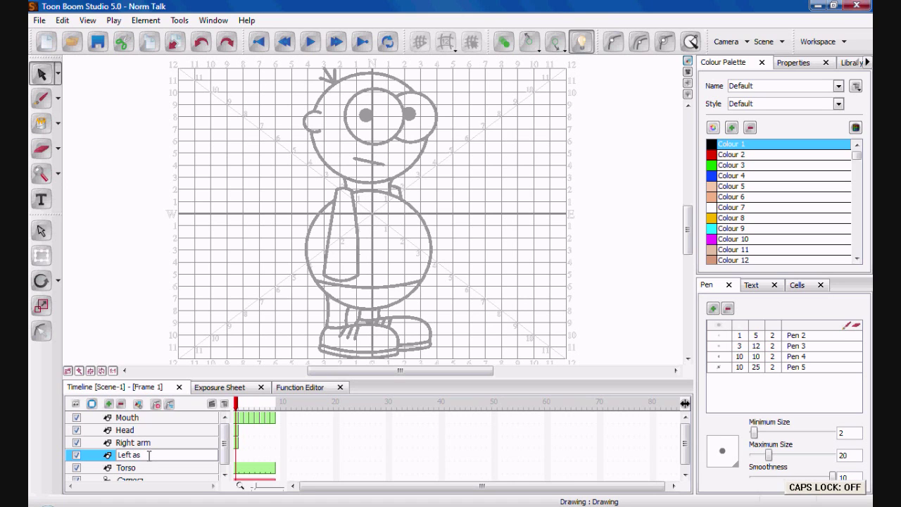
text(eft arm)
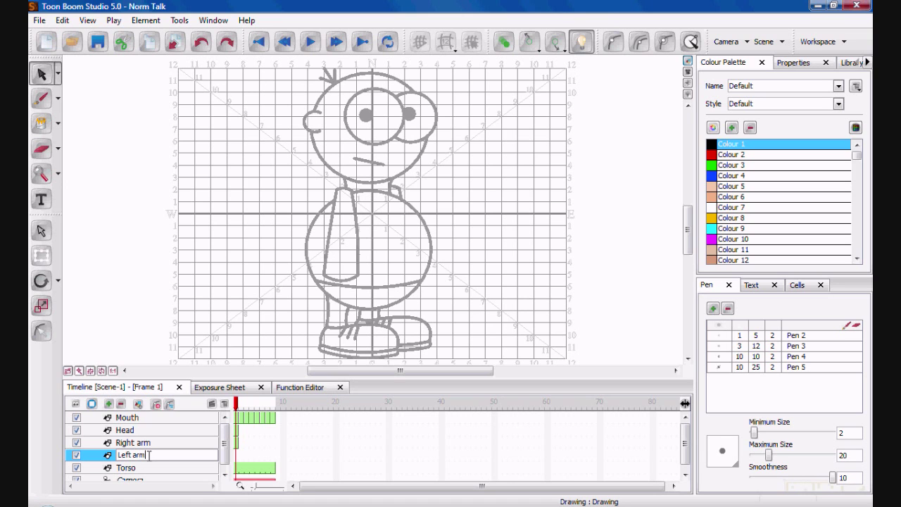
key(Return)
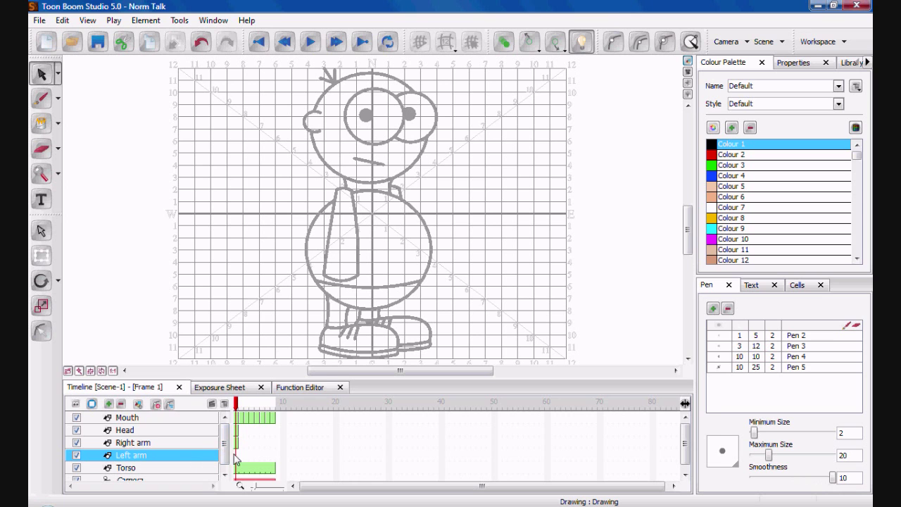
click(582, 46)
mouse_move(385, 378)
mouse_down()
mouse_move(385, 320)
mouse_move(384, 335)
mouse_up()
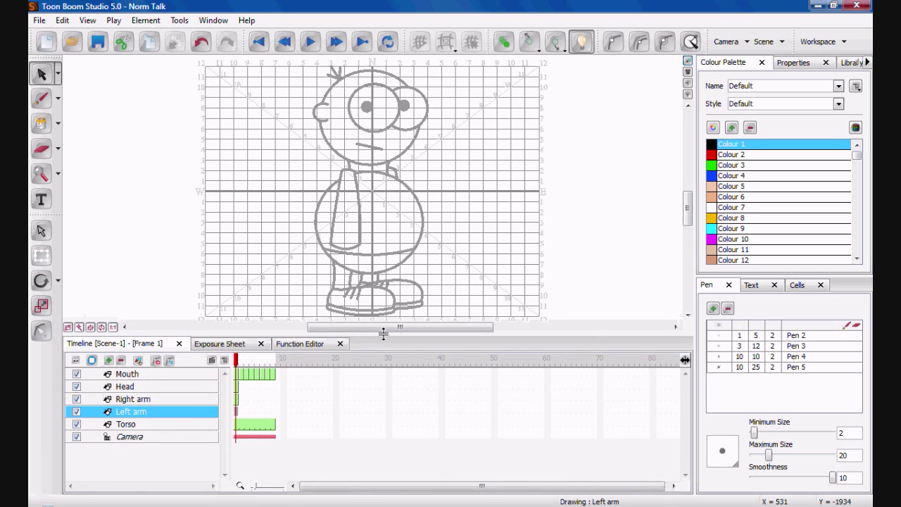
Step: Copy the whole Right arm drawing into the first frame of Left arm and move it onto the far shoulder
click(238, 425)
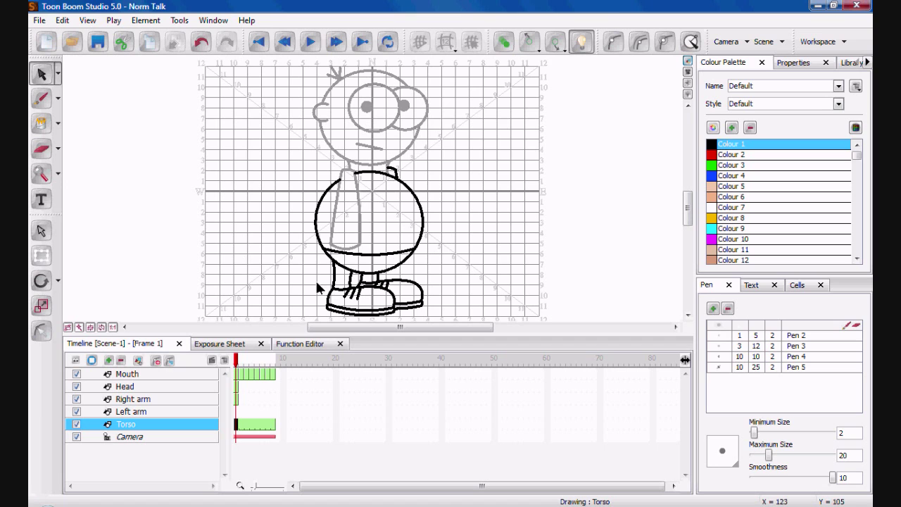
click(237, 413)
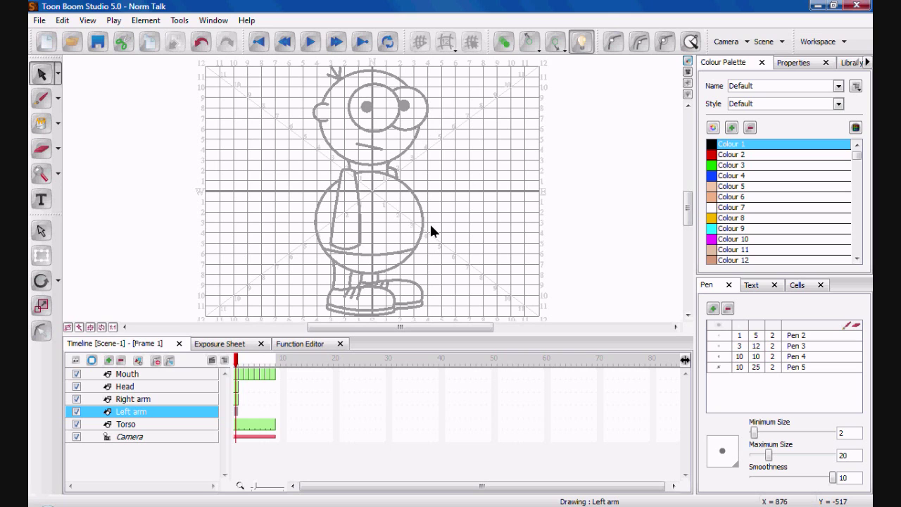
click(237, 402)
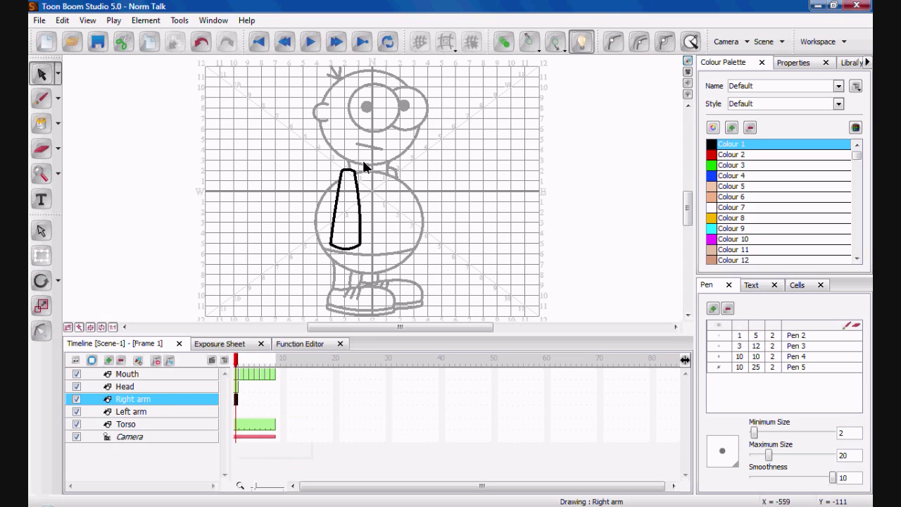
drag(315, 160, 384, 282)
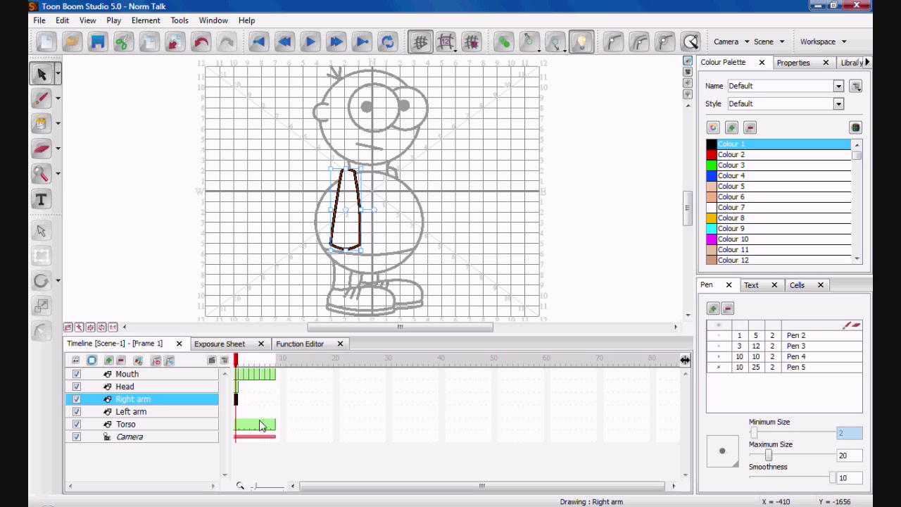
click(237, 411)
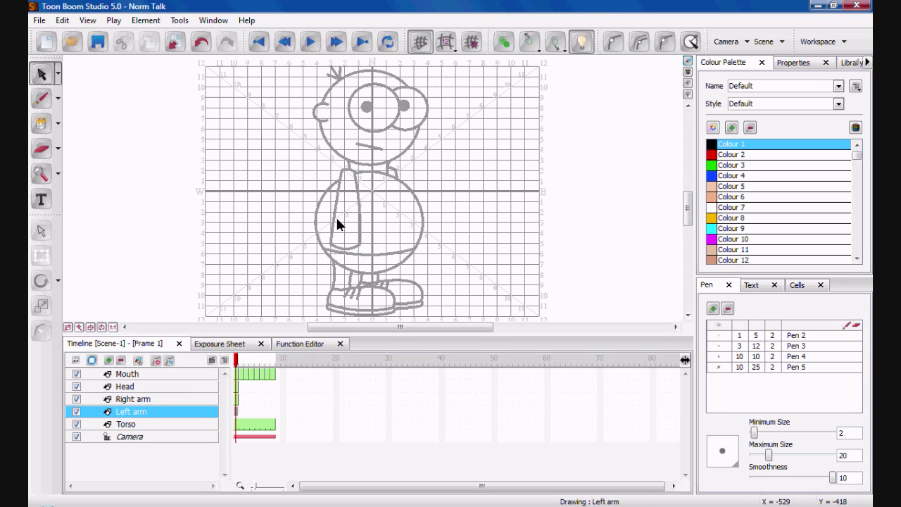
key(ctrl+v)
drag(356, 174, 395, 173)
click(394, 173)
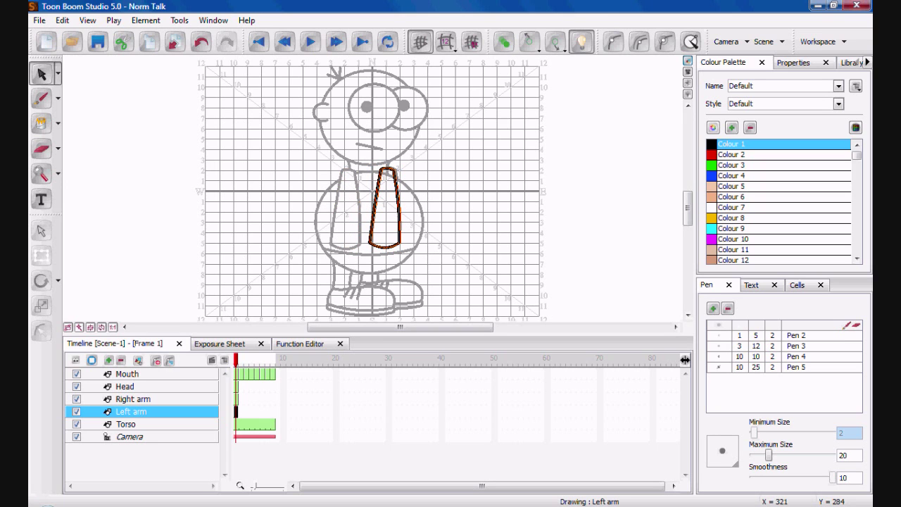
click(414, 172)
Step: Delete the small far-shoulder stub from the first Torso drawing
click(238, 424)
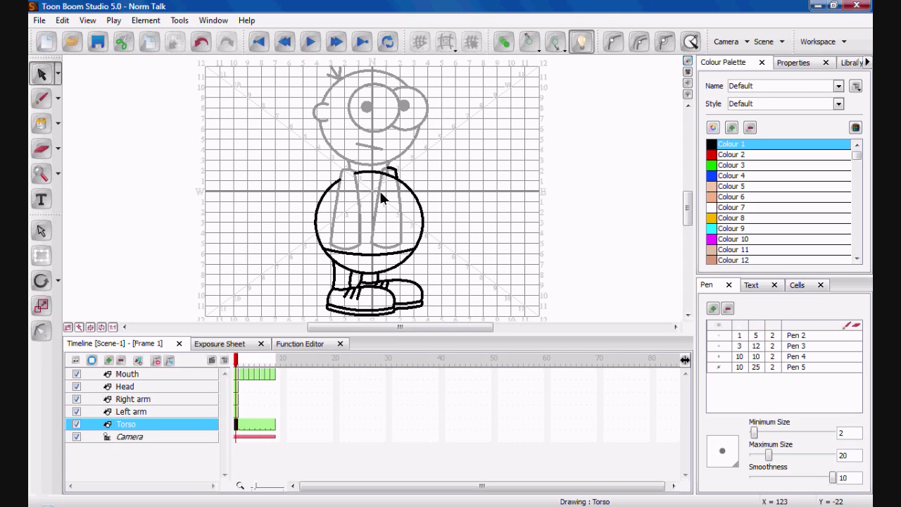
drag(386, 163, 400, 171)
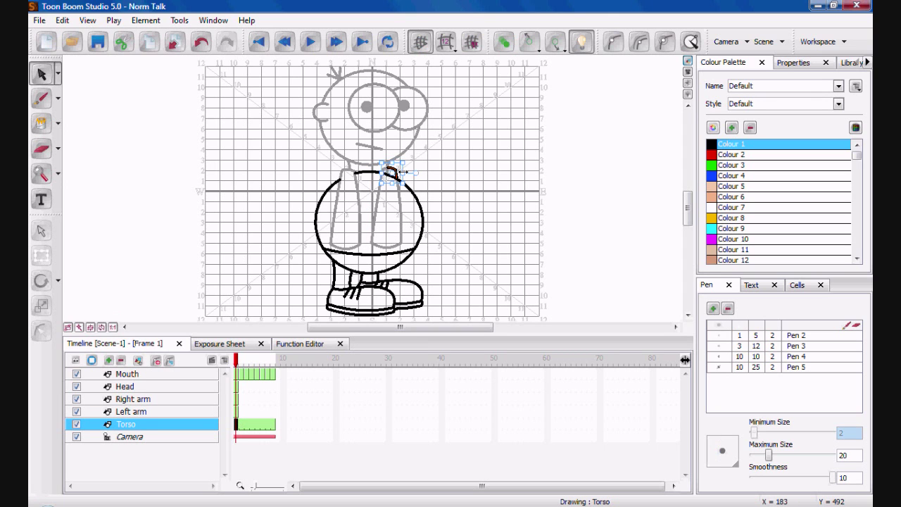
key(Delete)
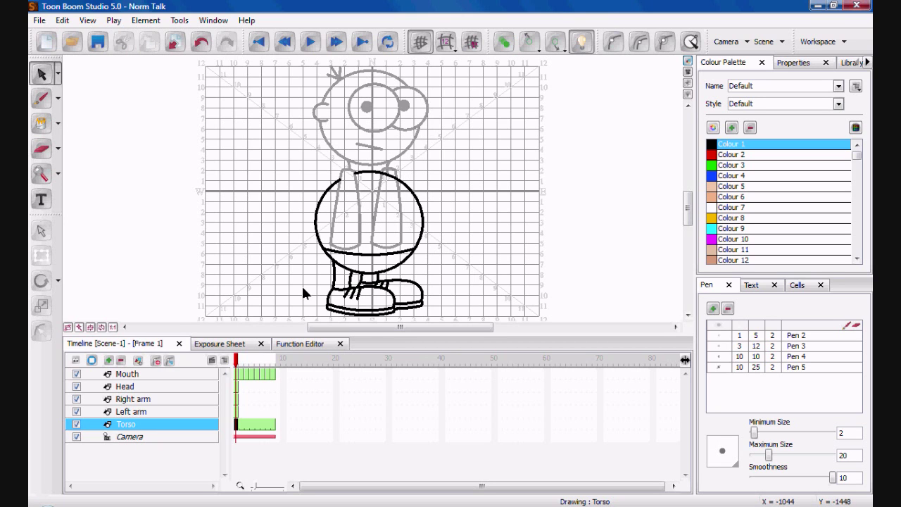
Step: Add a drawing element named Right foot directly above Torso
click(139, 361)
double_click(150, 426)
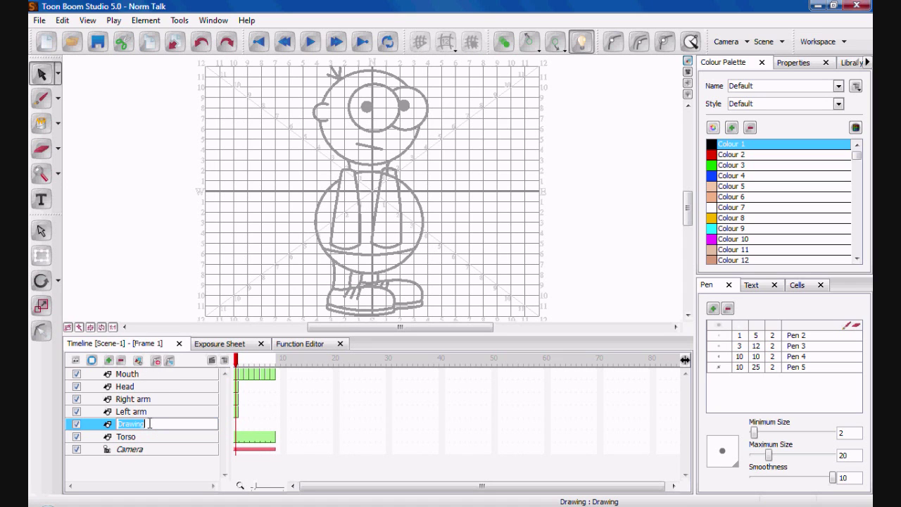
key(Caps_Lock)
text(K)
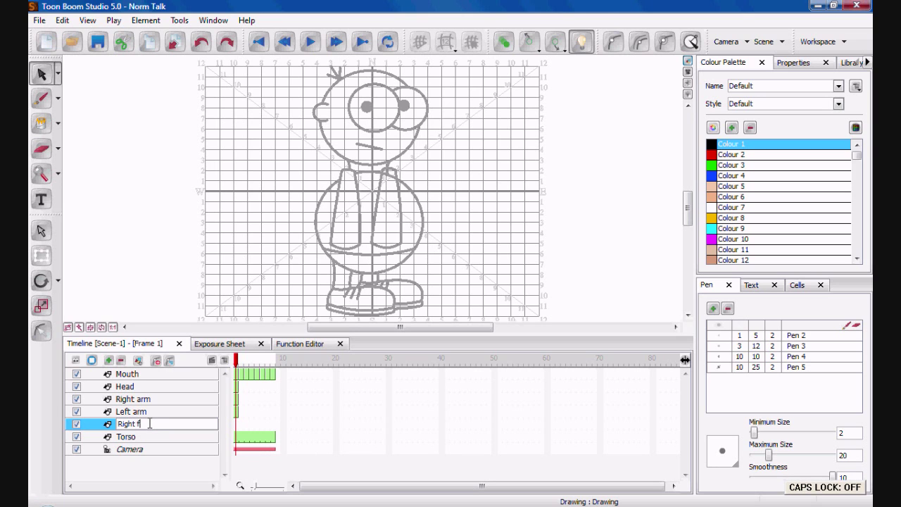
key(Return)
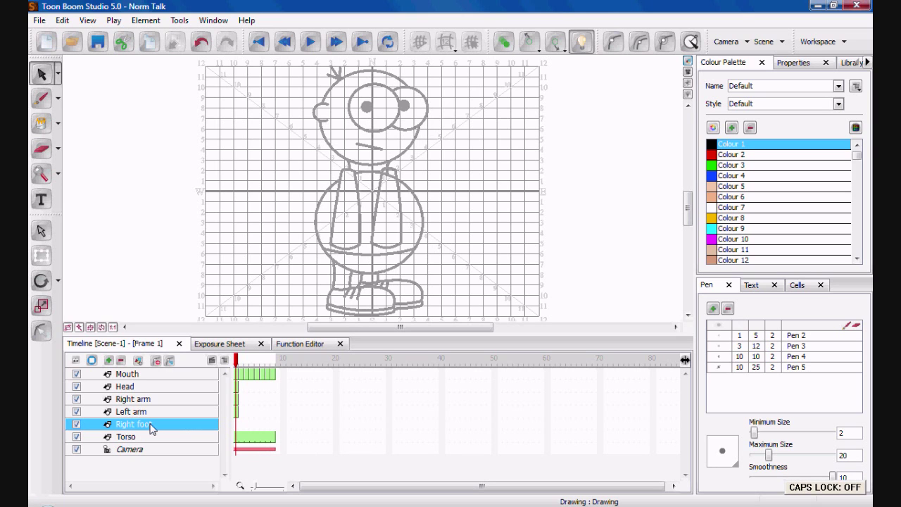
Step: Select and copy all outline, sole and lace strokes of the near shoe in the first Torso drawing
click(237, 436)
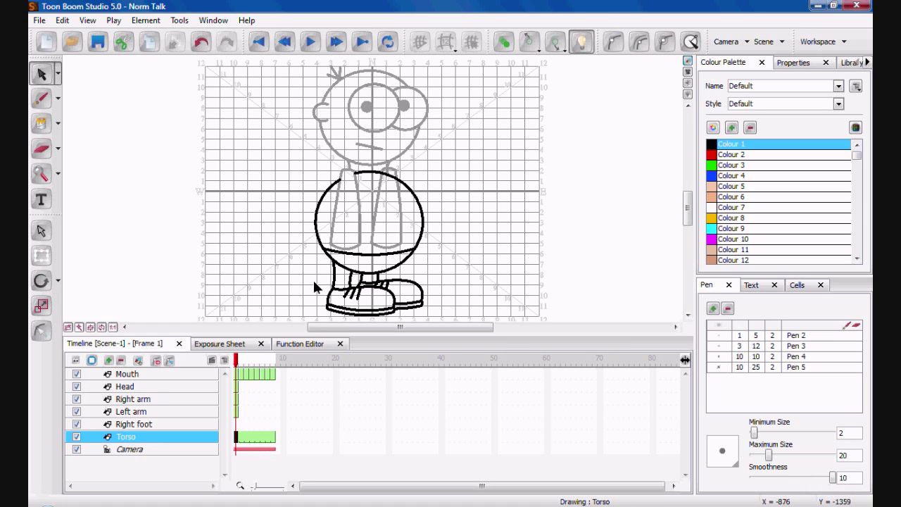
key(2)
key(2)
key(2)
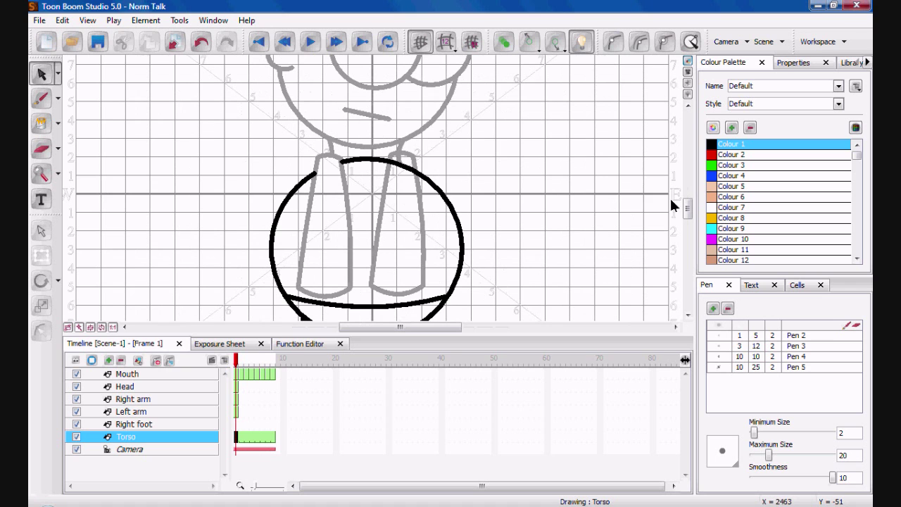
drag(689, 208, 690, 265)
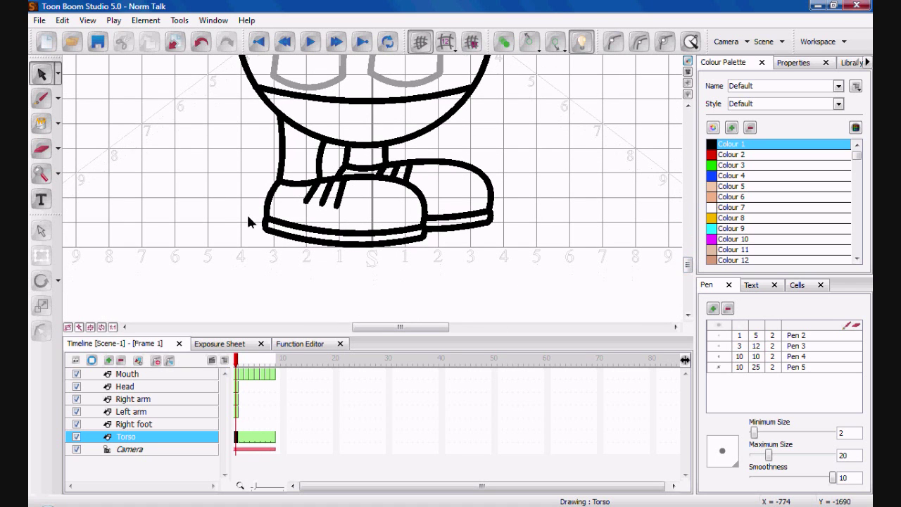
mouse_move(233, 208)
mouse_down()
mouse_move(357, 227)
mouse_move(417, 263)
mouse_up()
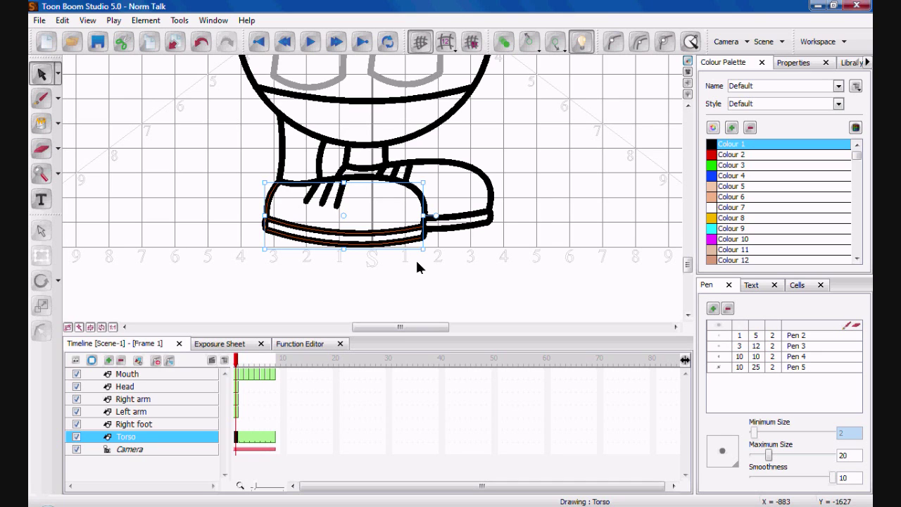
shift+click(424, 219)
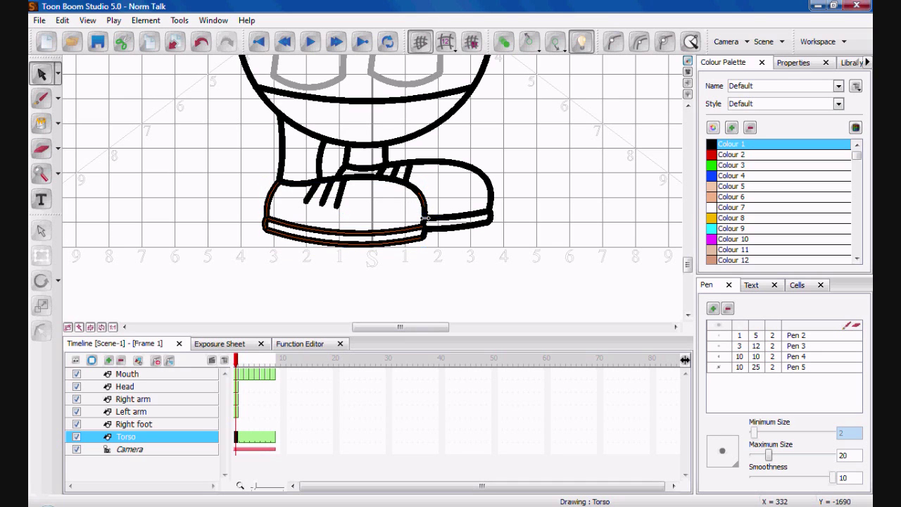
shift+click(411, 186)
shift+click(425, 233)
shift+click(425, 237)
shift+click(424, 233)
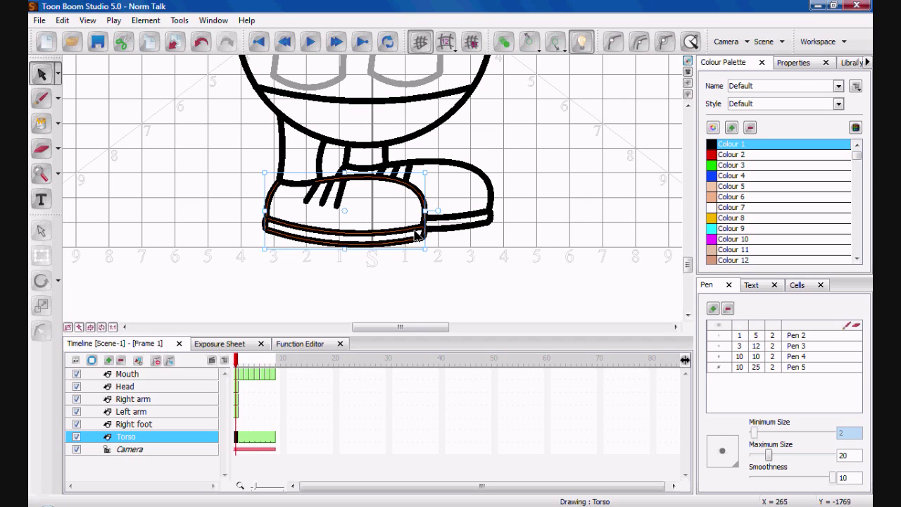
shift+click(423, 224)
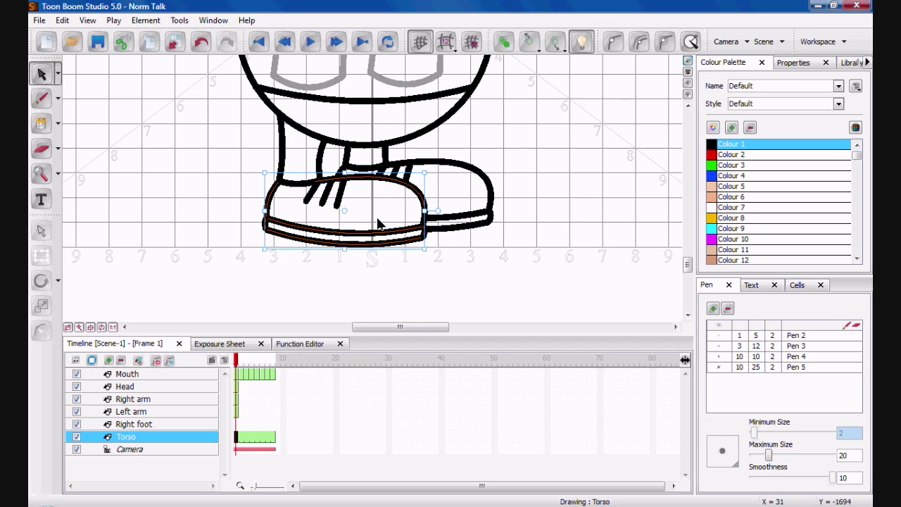
shift+click(424, 216)
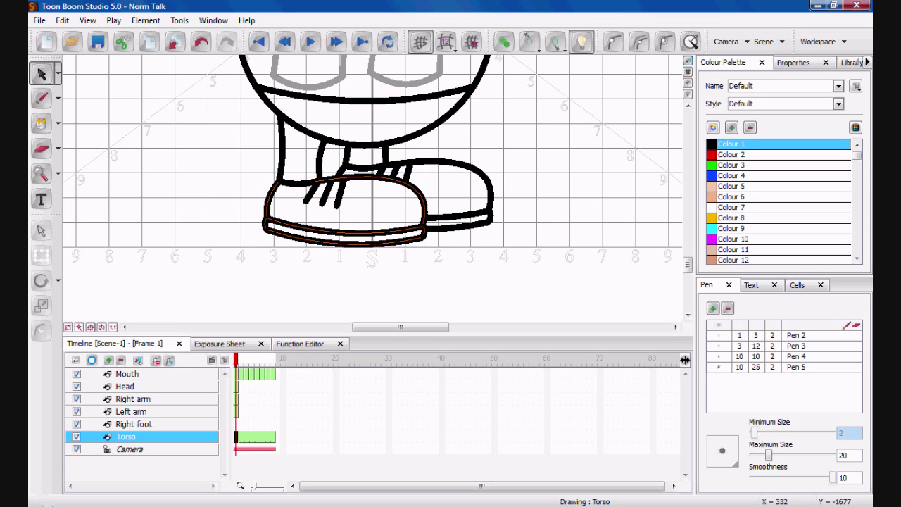
shift+click(339, 201)
shift+click(298, 185)
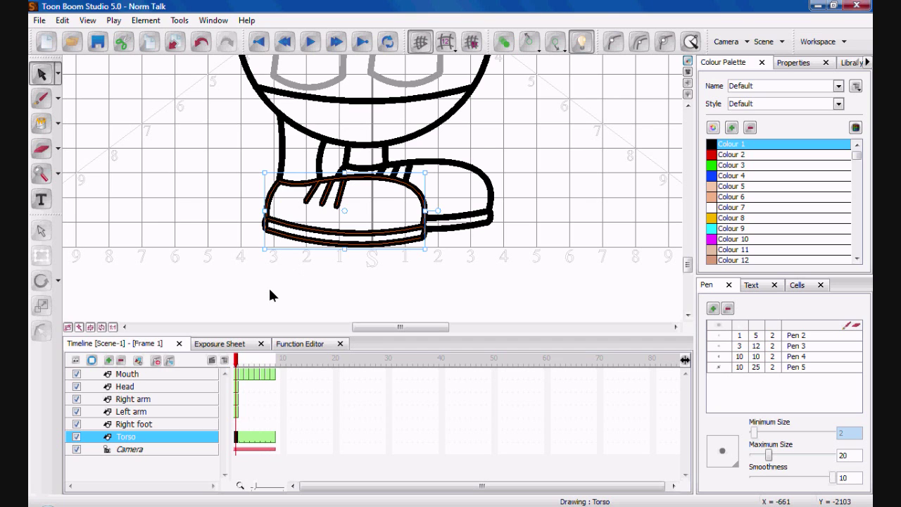
Step: Paste the copied near shoe into the first frame of the Right foot element
click(238, 424)
click(312, 191)
scroll(313, 191, up, 3)
scroll(312, 191, down, 5)
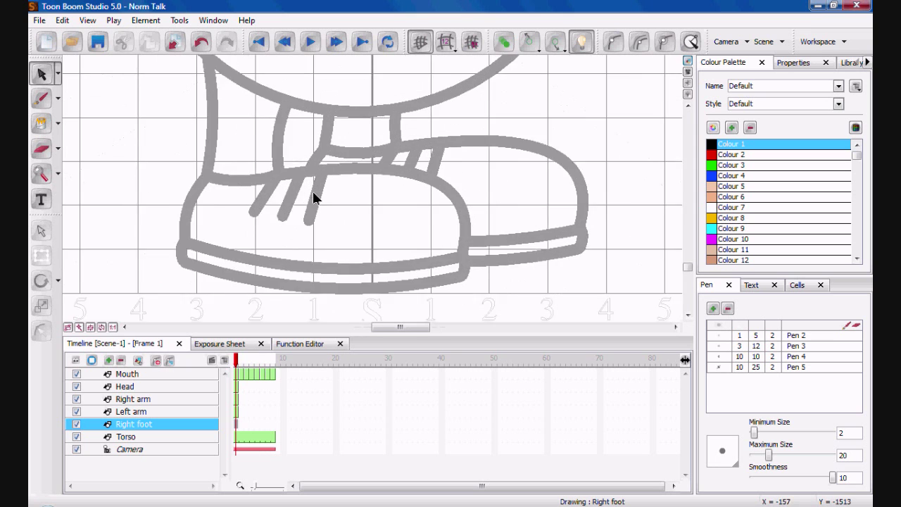
drag(688, 258, 688, 219)
key(ctrl+a)
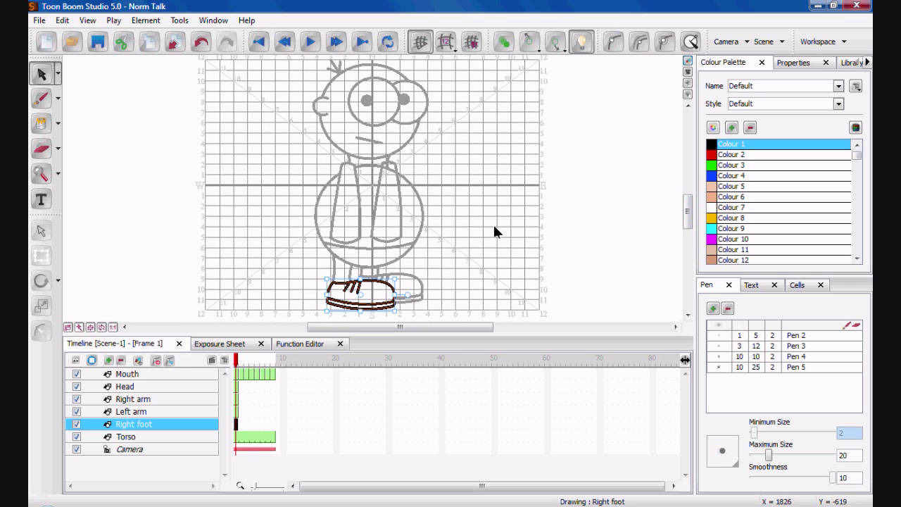
click(494, 244)
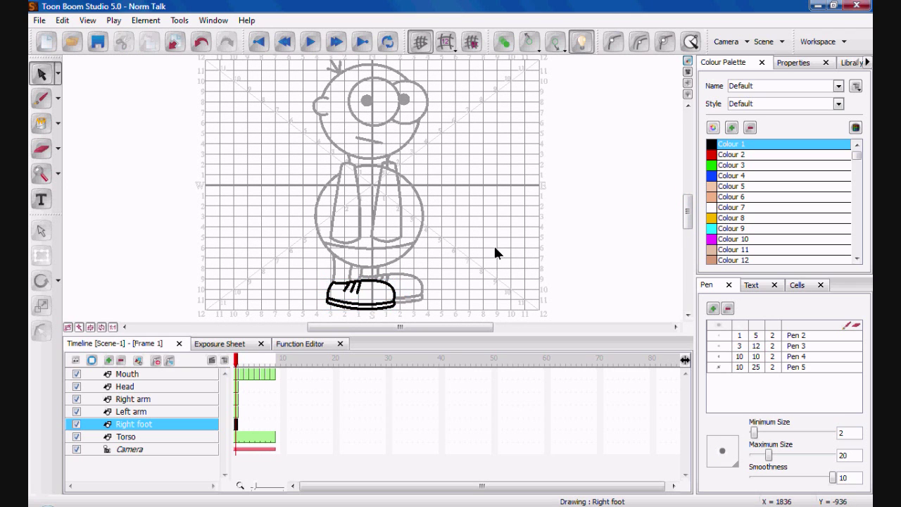
Step: Copy the near leg's strokes above the shoe from the first Torso drawing into the first frame of Right foot
click(238, 439)
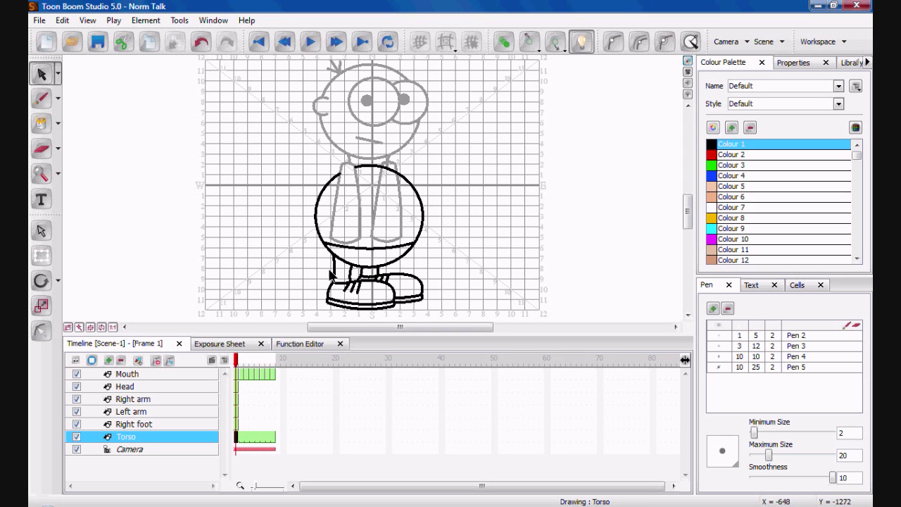
drag(324, 269, 354, 274)
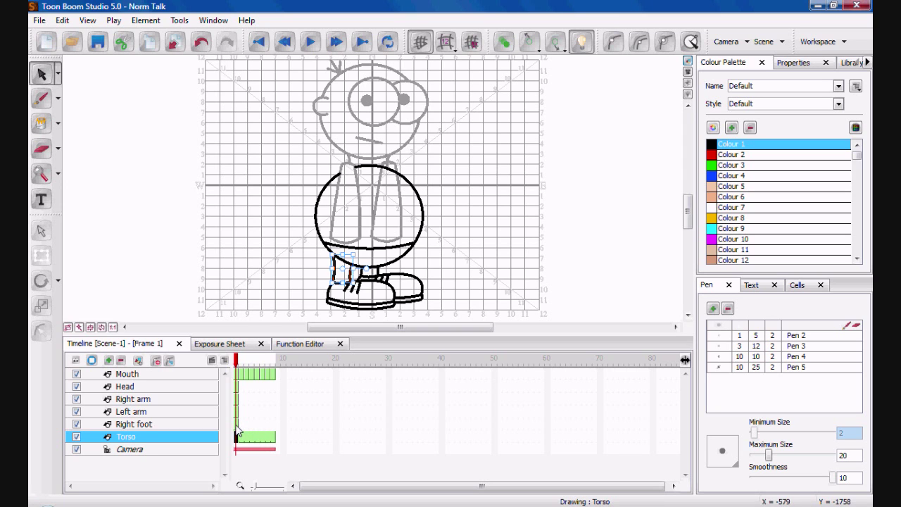
click(237, 425)
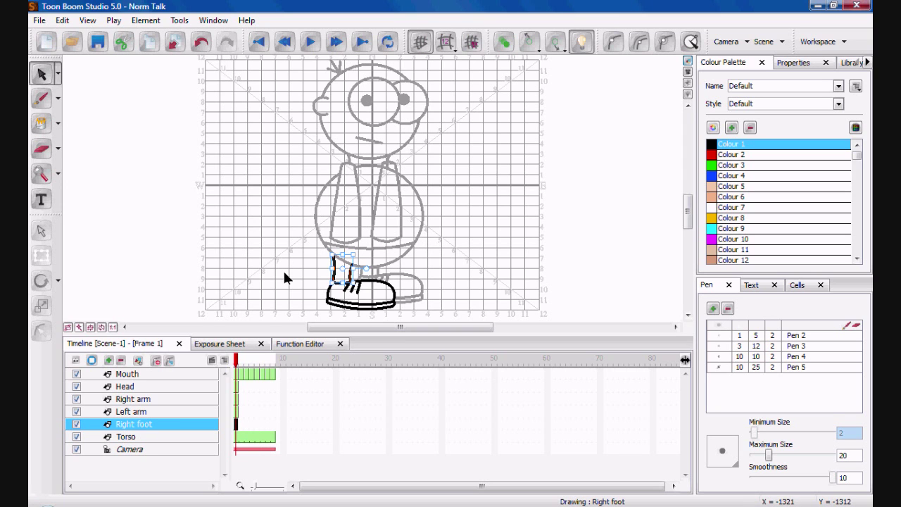
click(283, 269)
Step: Try deleting both legs and shoes from the first Torso drawing, and undo the deletion
click(238, 437)
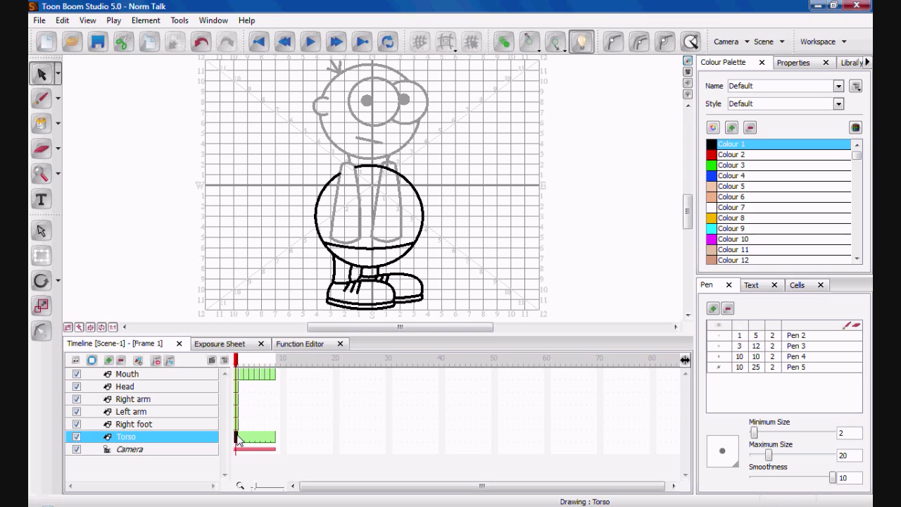
drag(302, 273, 432, 304)
key(Delete)
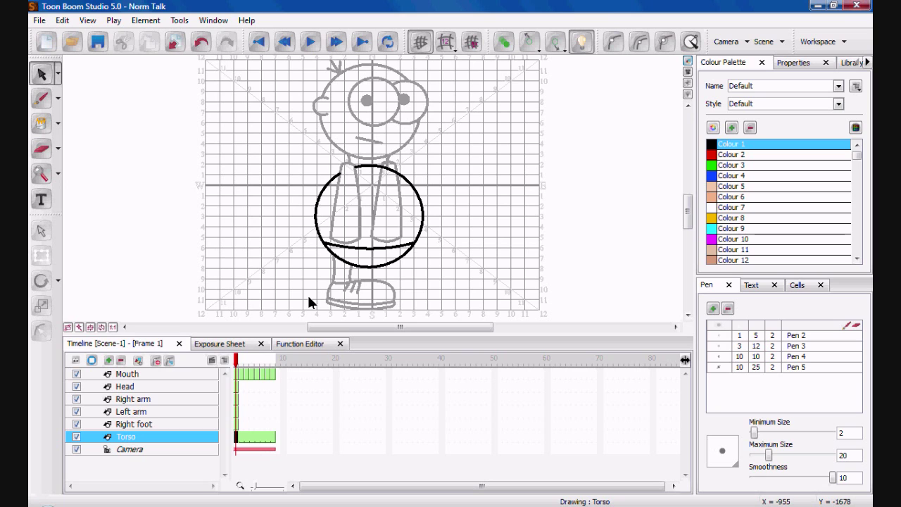
key(ctrl+z)
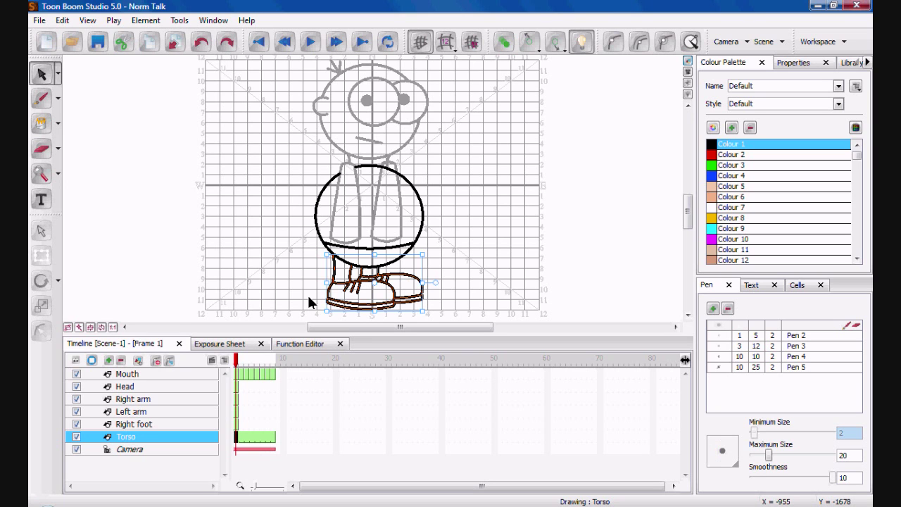
click(281, 260)
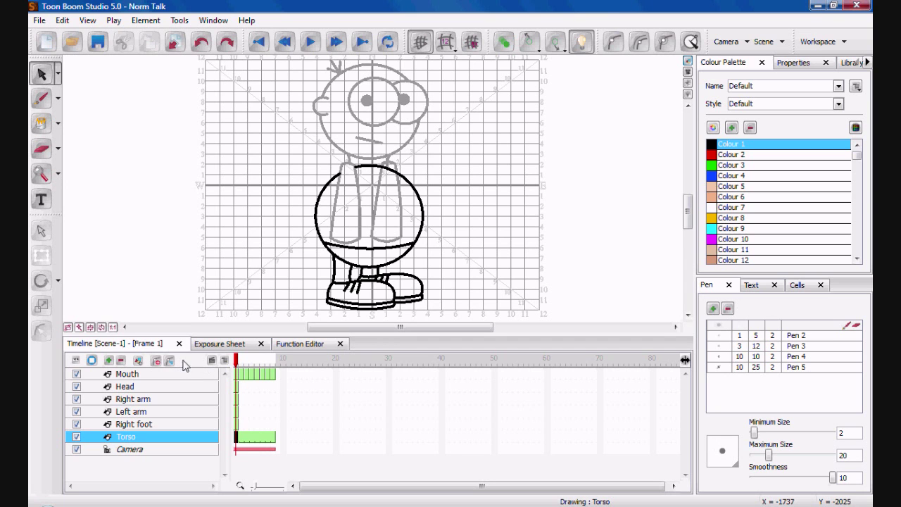
click(62, 20)
mouse_move(87, 20)
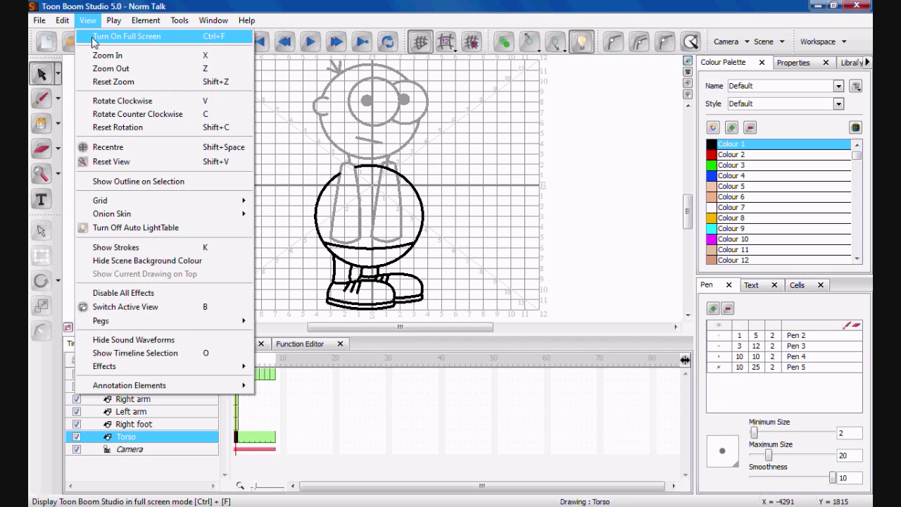
click(46, 417)
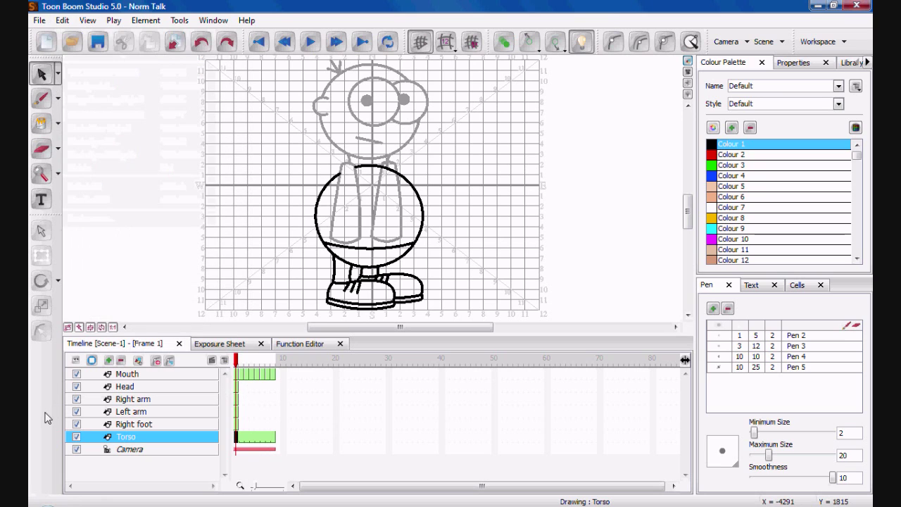
Step: Add a drawing element named Left foot directly above Torso
click(139, 360)
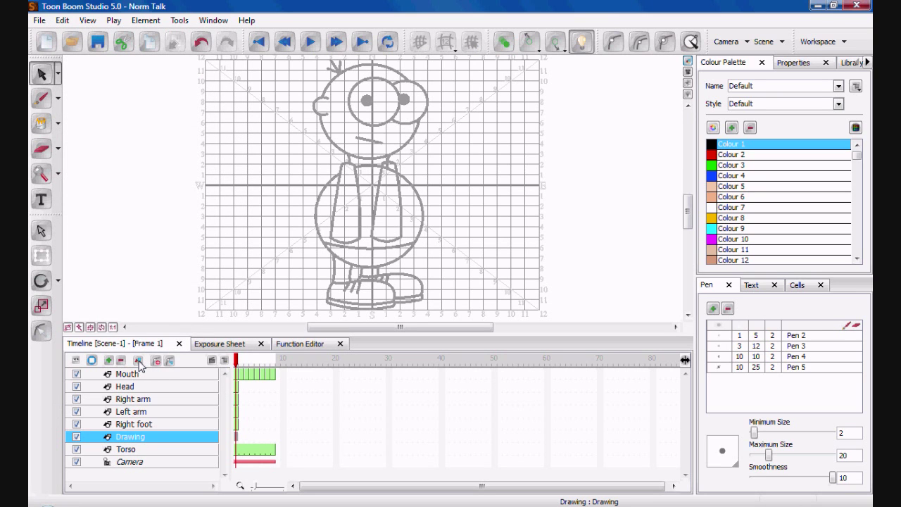
click(87, 20)
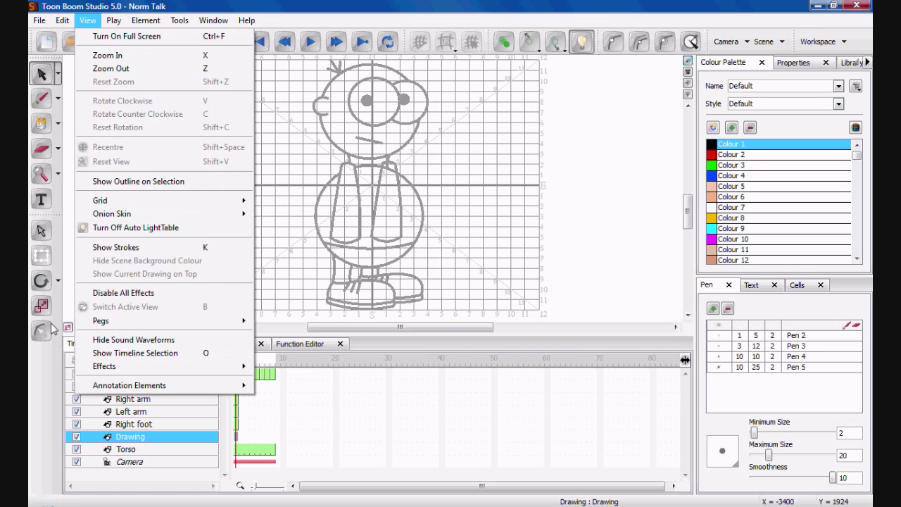
click(50, 431)
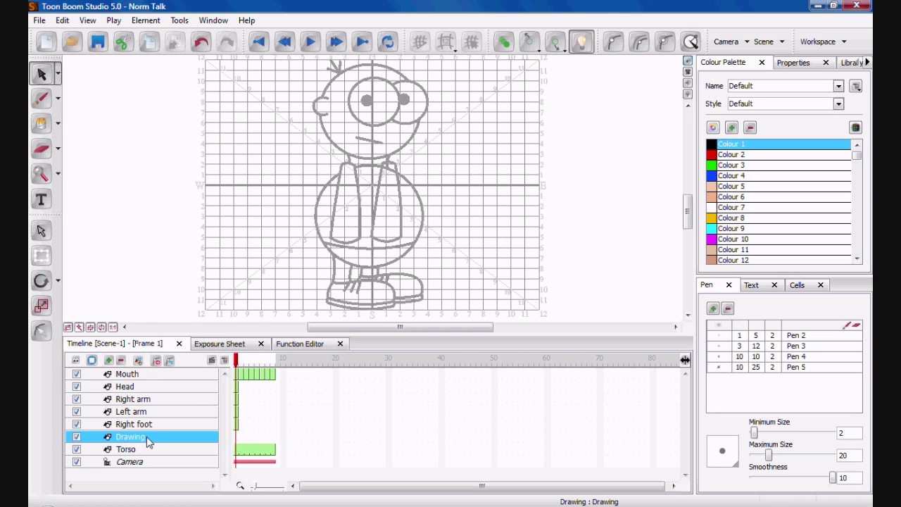
double_click(131, 436)
text(L)
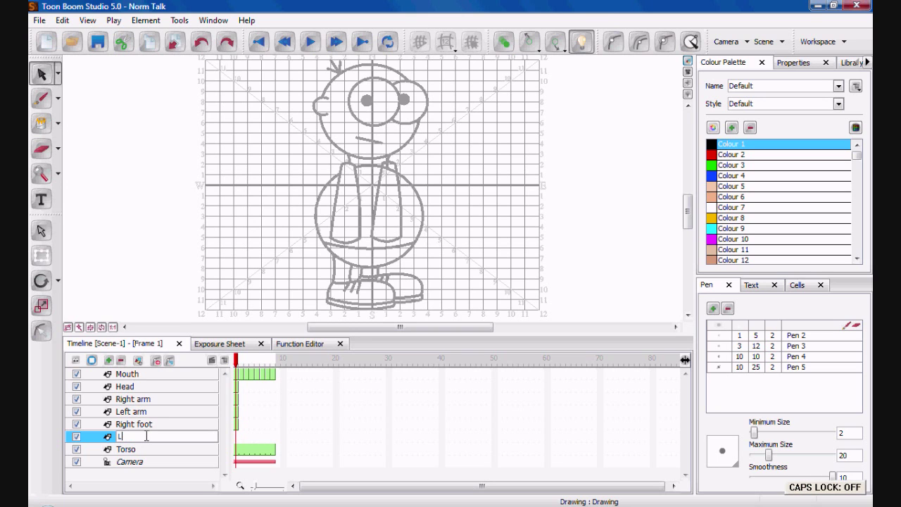
text(eft foot)
key(Return)
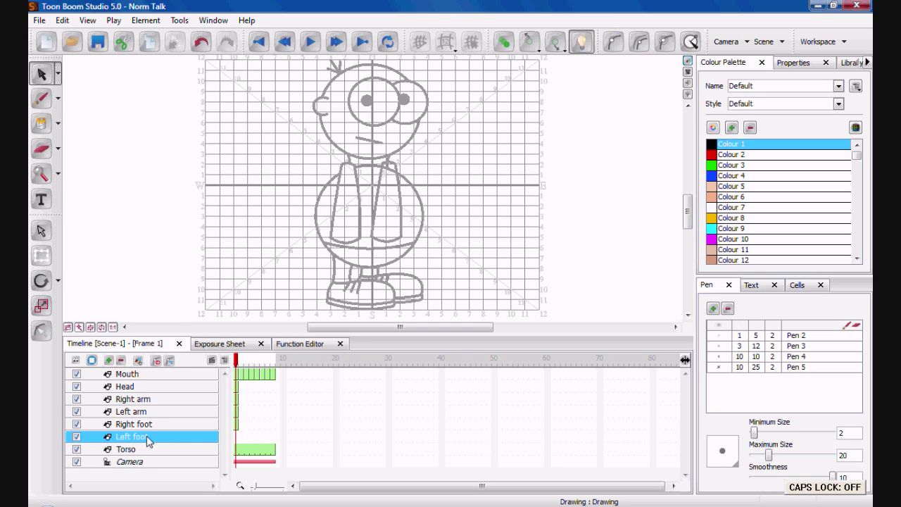
Step: Copy the whole Right foot drawing into the first frame of Left foot and move it onto the far shoe
click(238, 453)
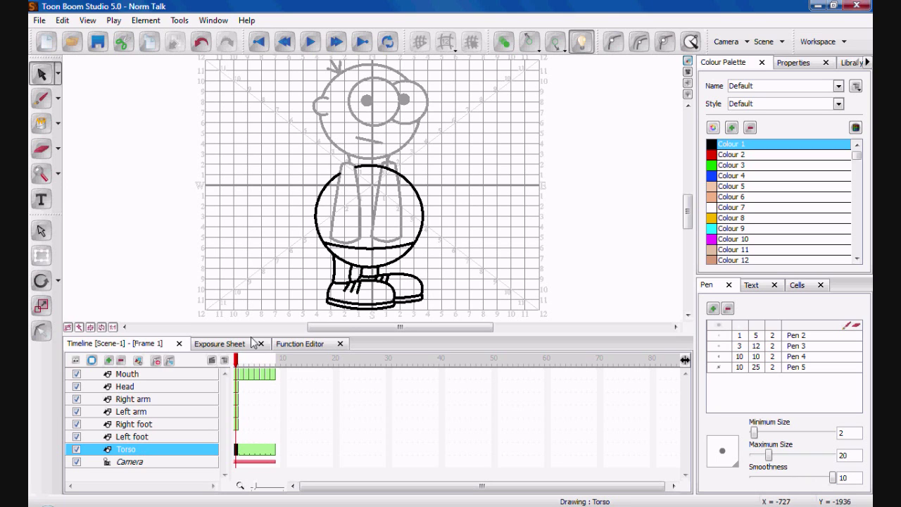
click(239, 425)
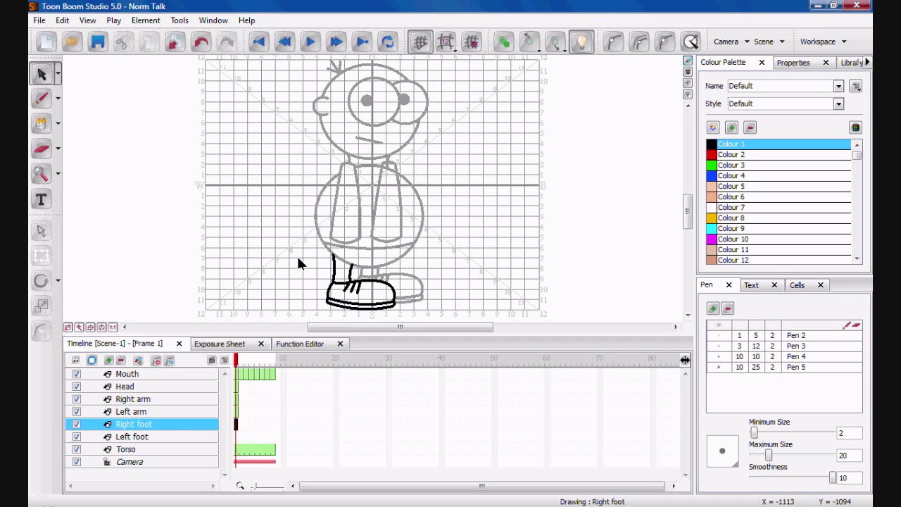
key(ctrl+a)
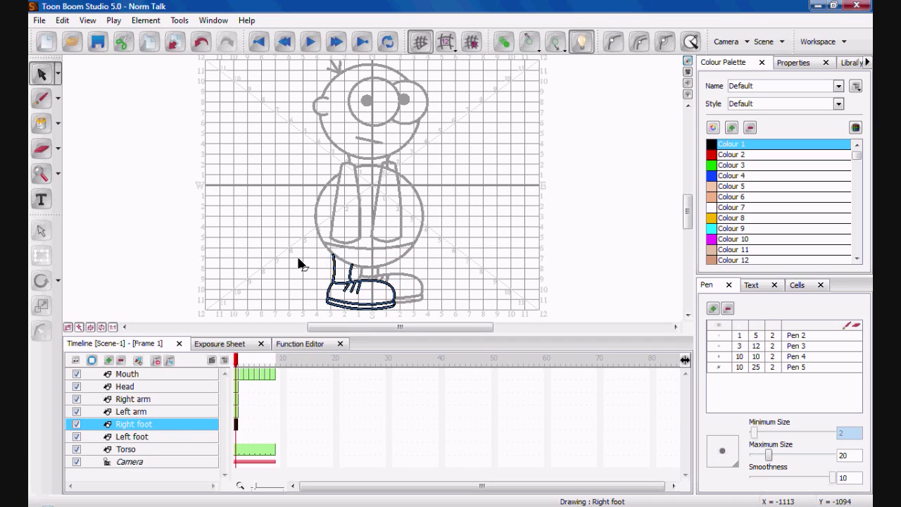
click(238, 440)
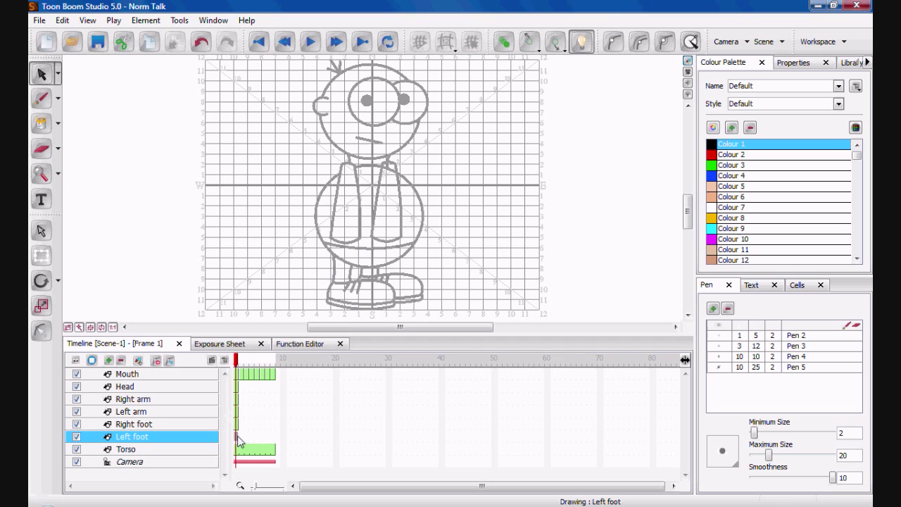
click(304, 230)
key(ctrl+a)
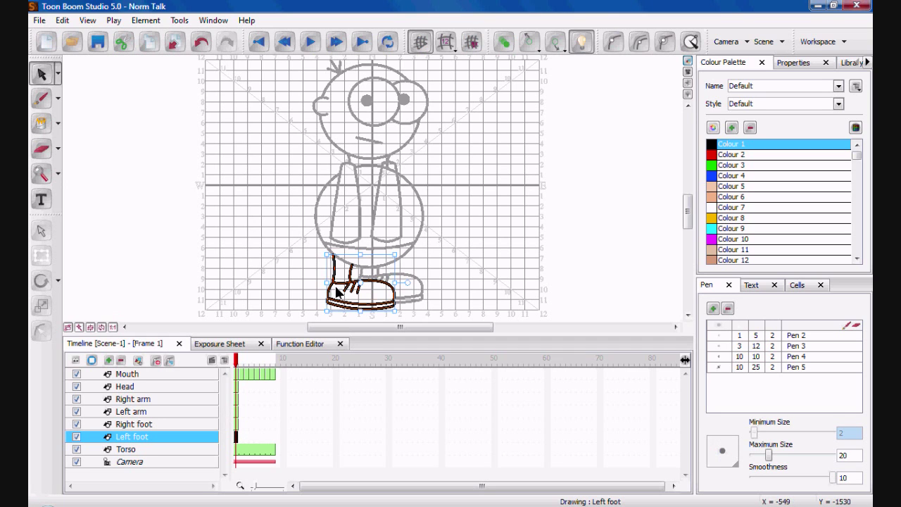
drag(334, 283, 362, 276)
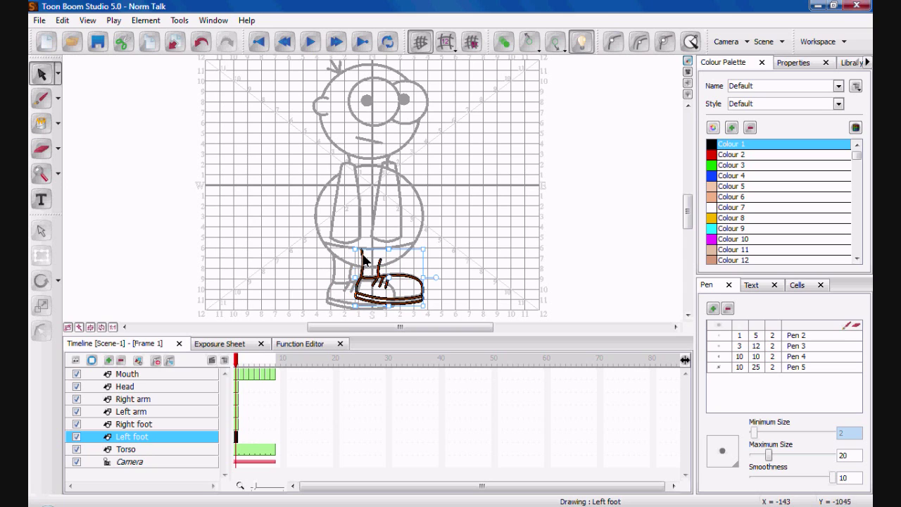
key(Escape)
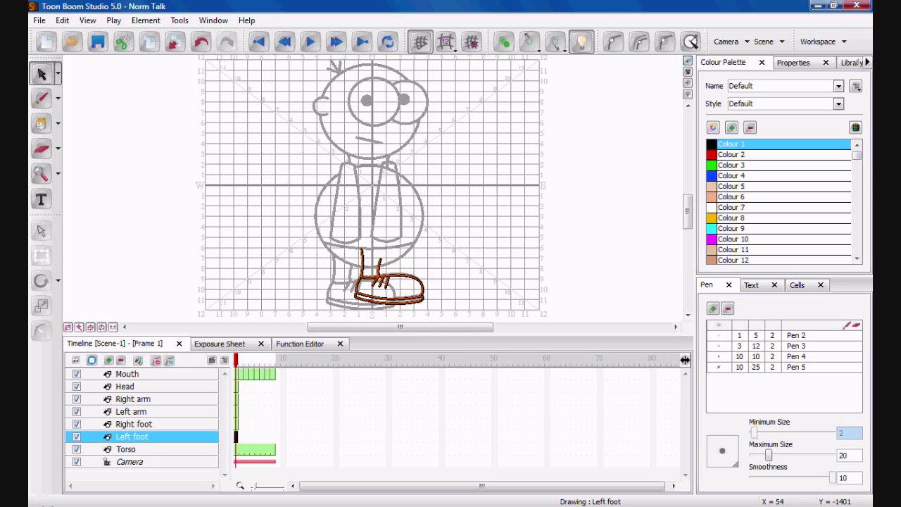
click(377, 280)
click(485, 242)
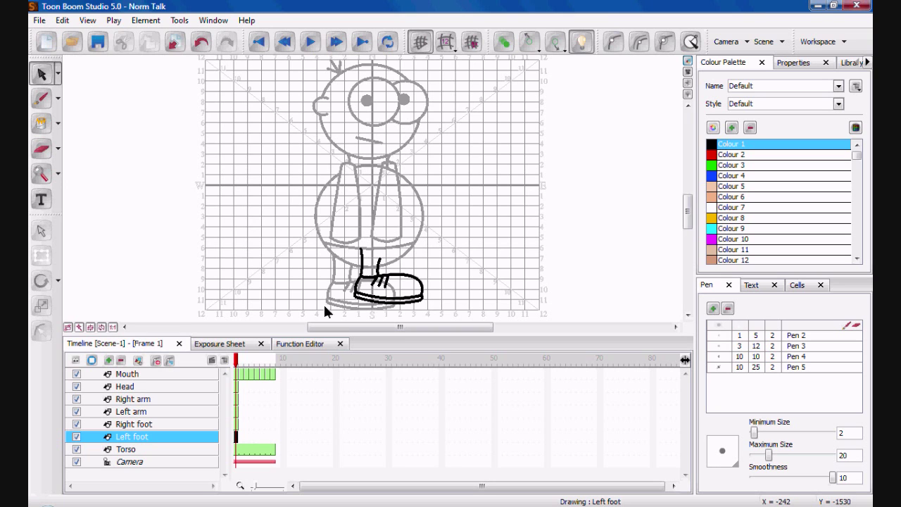
Step: Delete both legs and shoes from the Torso drawing at frame 2
click(241, 450)
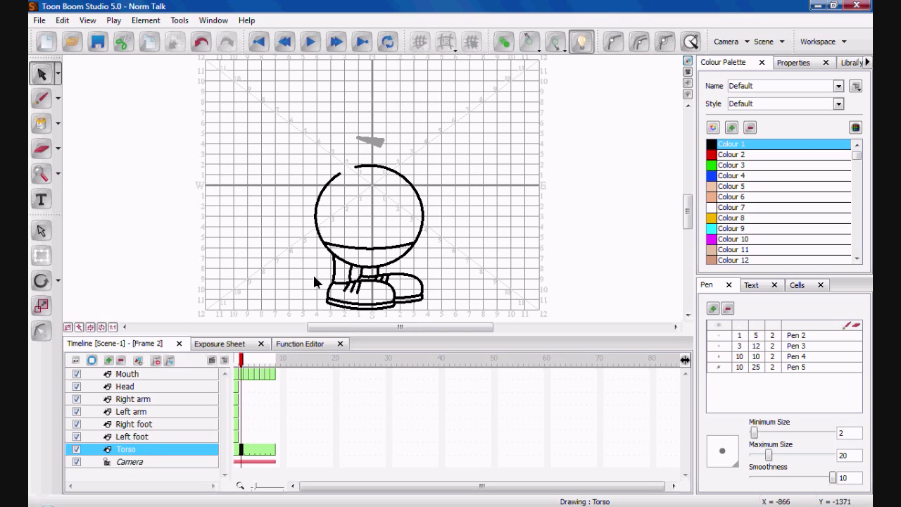
mouse_move(305, 271)
mouse_down()
mouse_move(456, 300)
mouse_move(453, 312)
mouse_up()
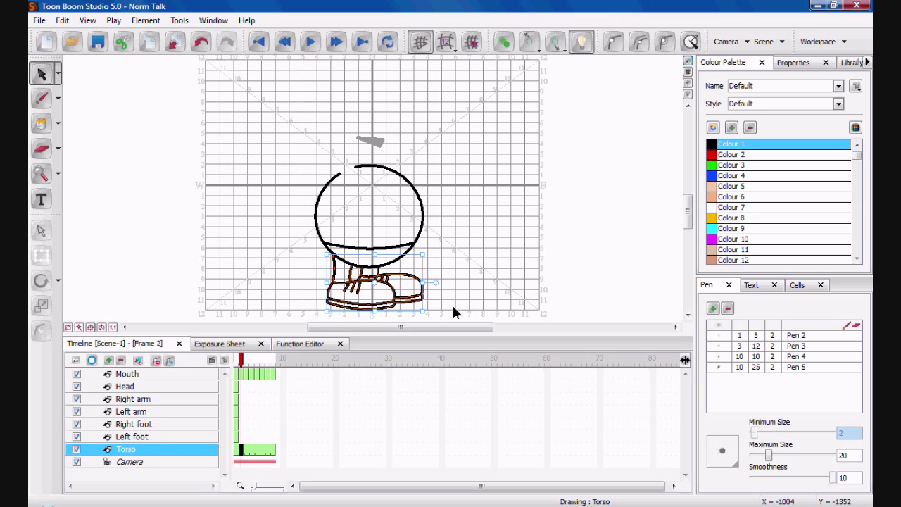
key(Delete)
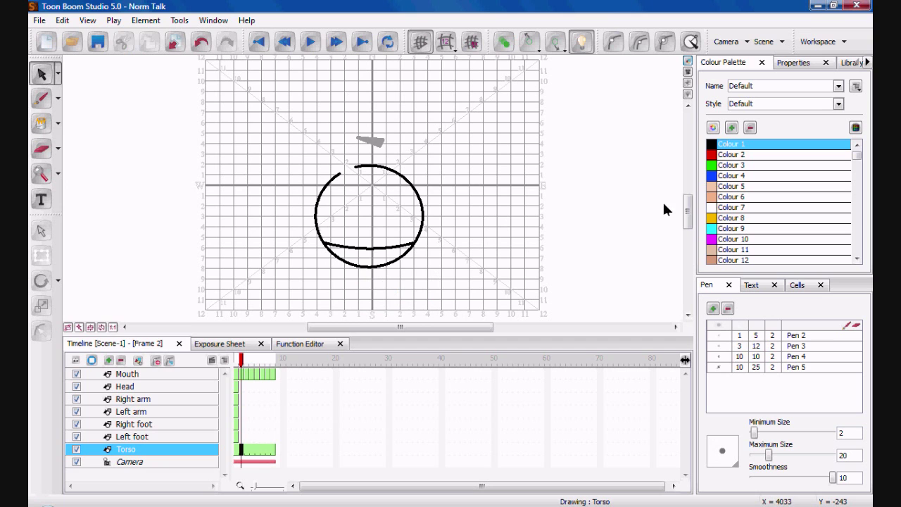
Step: Close the gap in the upper part of the torso outline with a straight line joining the two open stroke ends
drag(688, 219, 688, 215)
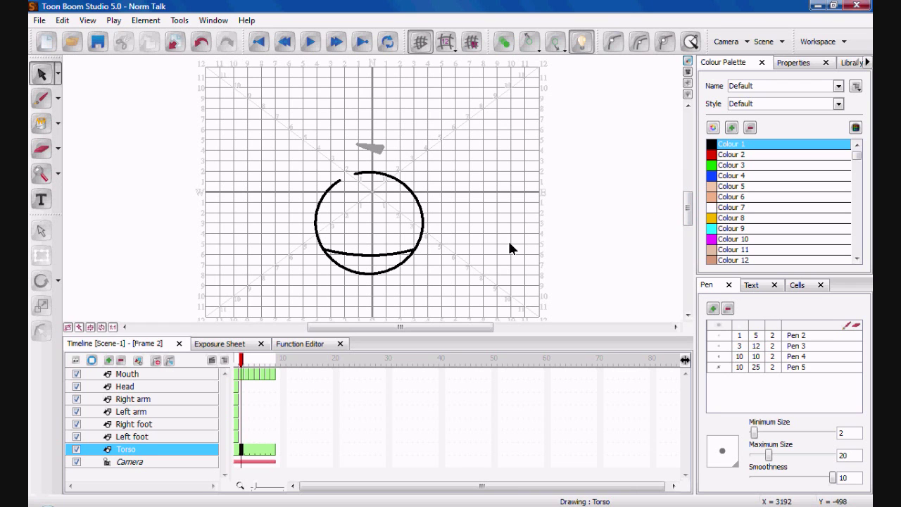
key(c)
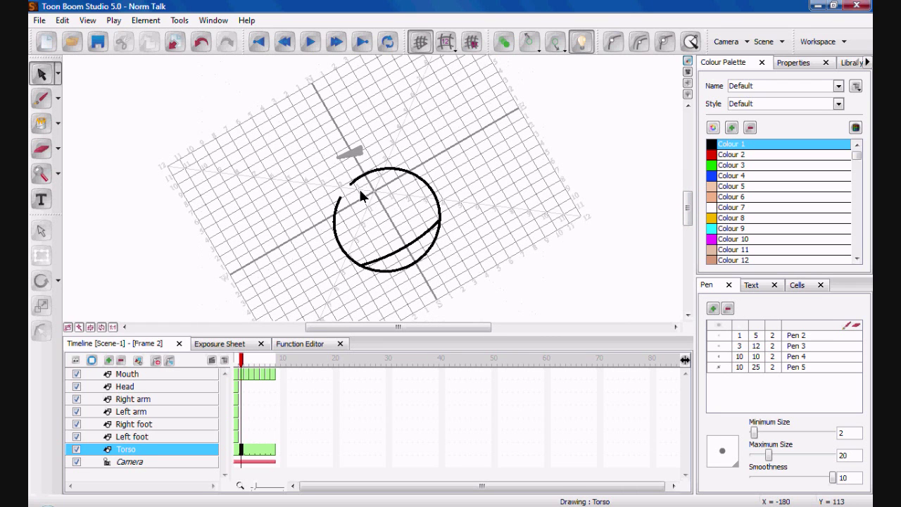
key(v)
key(2)
key(2)
key(2)
key(2)
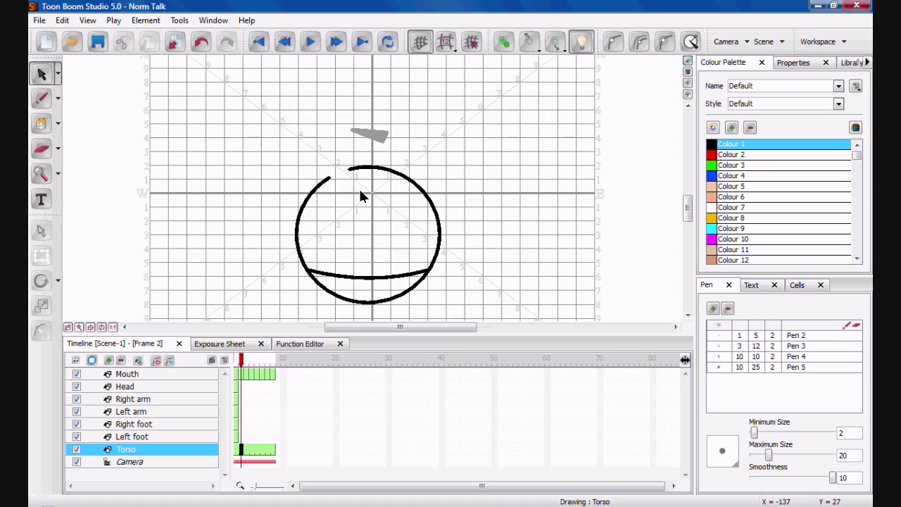
key(2)
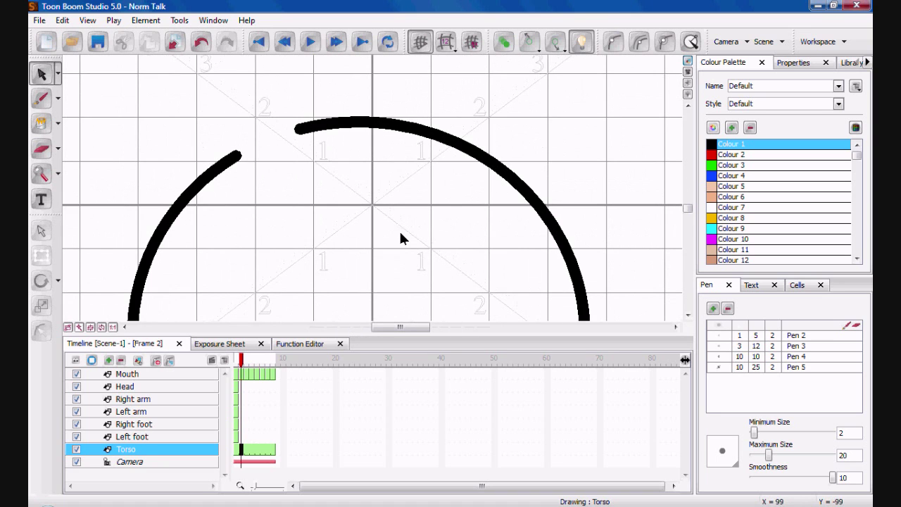
click(58, 99)
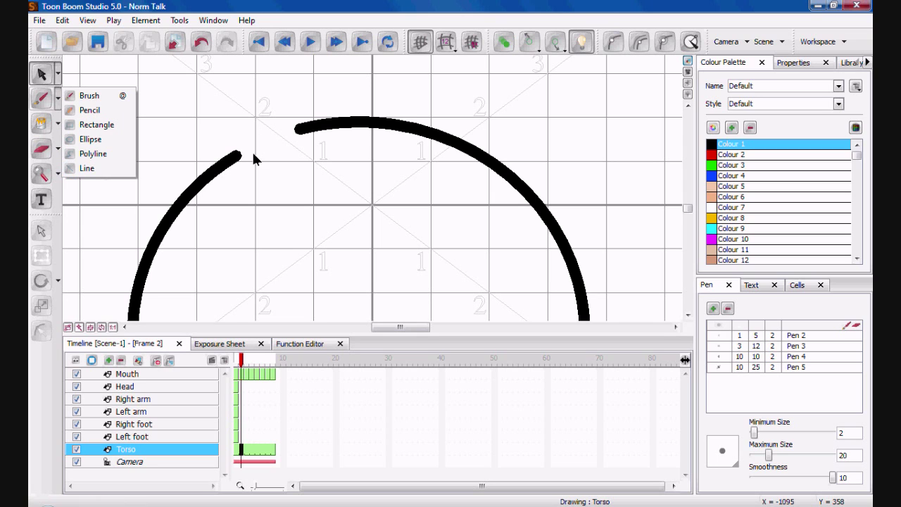
click(117, 169)
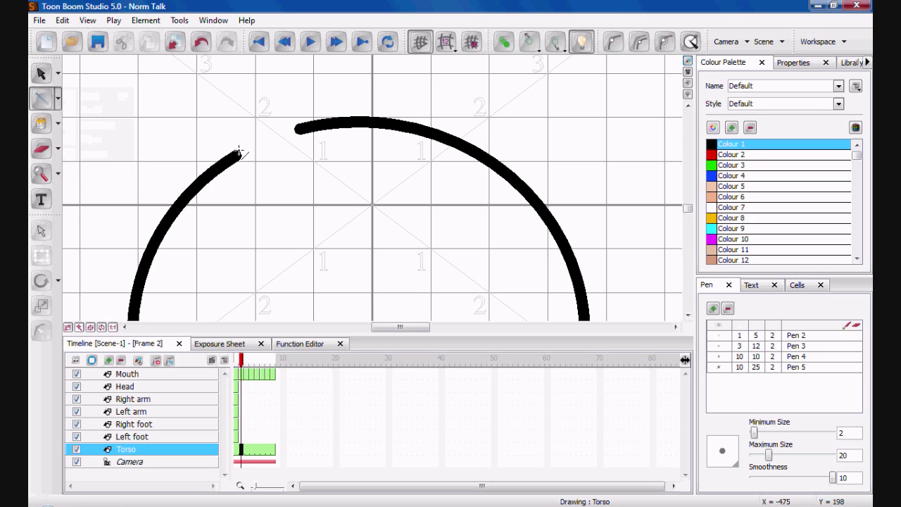
drag(237, 156, 300, 128)
Step: Bend the new line outward with the Contour Editor to follow the round torso outline, and return to the Select tool
click(57, 73)
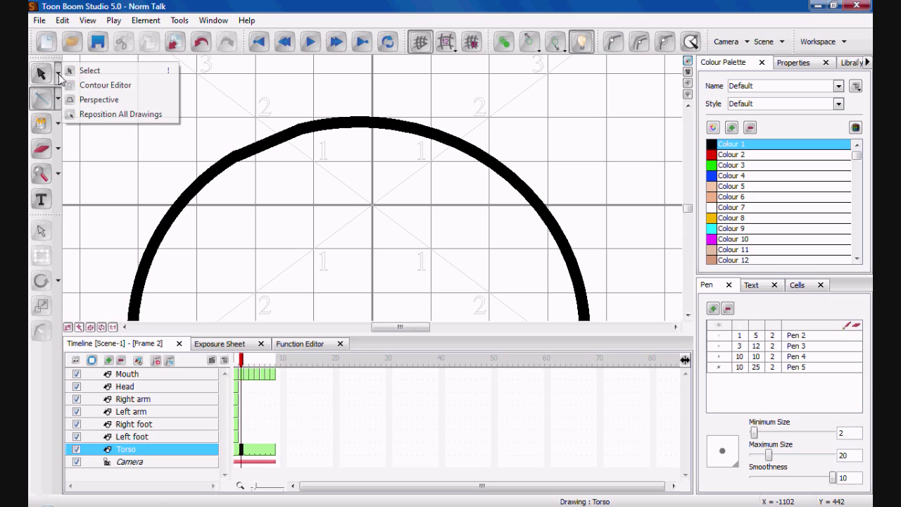
click(98, 87)
click(269, 146)
drag(269, 145, 273, 137)
click(322, 210)
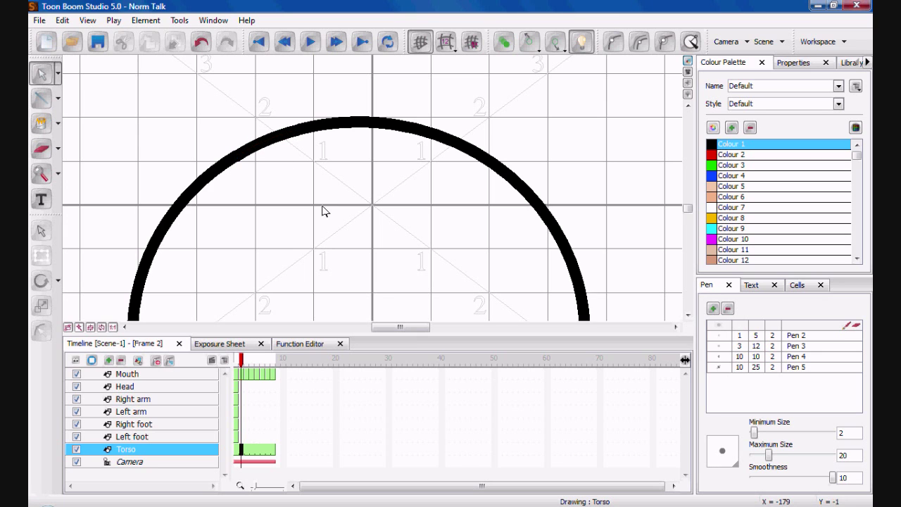
click(59, 74)
click(88, 72)
scroll(297, 227, up, 2)
scroll(297, 226, down, 6)
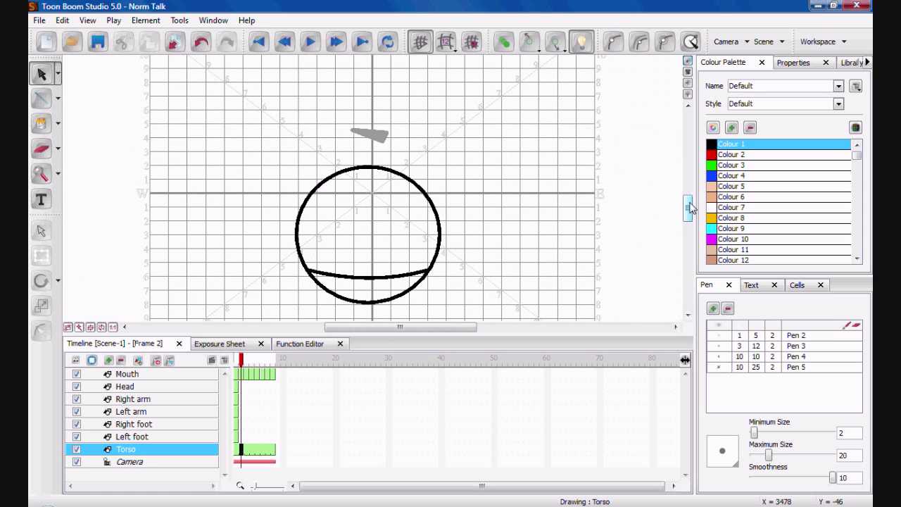
scroll(689, 210, down, 2)
drag(688, 221, 689, 207)
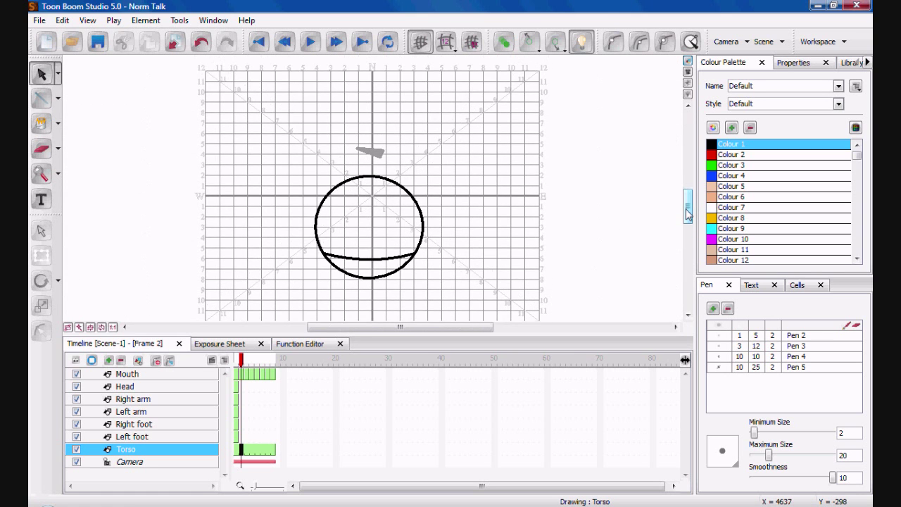
Step: Turn off the light table and check the first drawing of each element on its own, from Head down to Torso and back up to Mouth
click(237, 387)
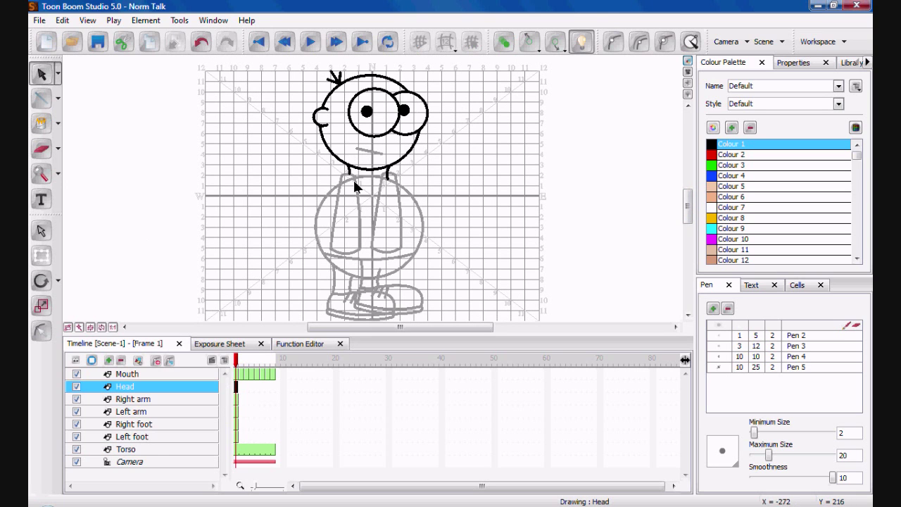
click(581, 41)
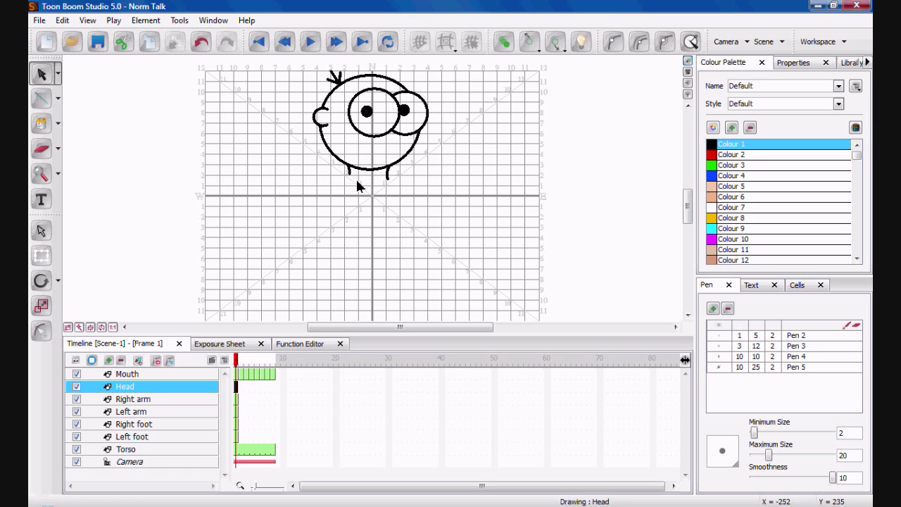
click(238, 400)
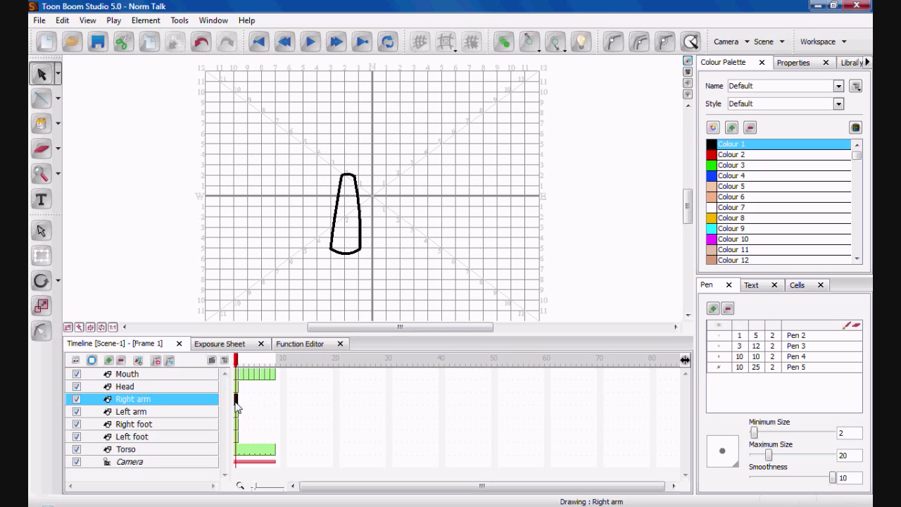
click(238, 412)
click(239, 425)
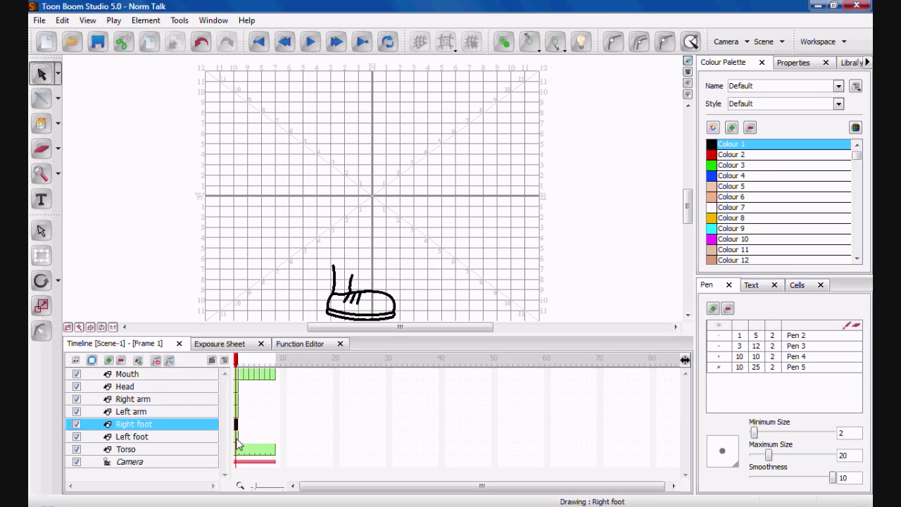
click(237, 438)
click(237, 450)
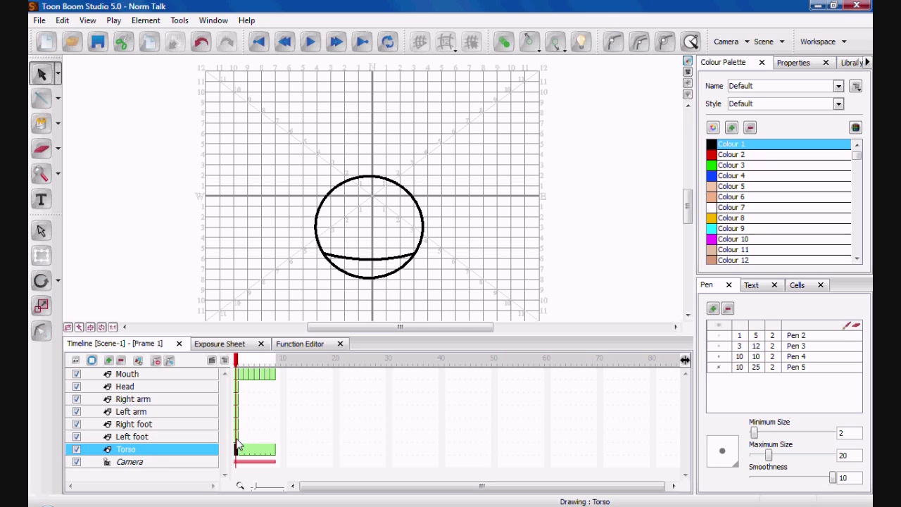
click(238, 438)
click(238, 424)
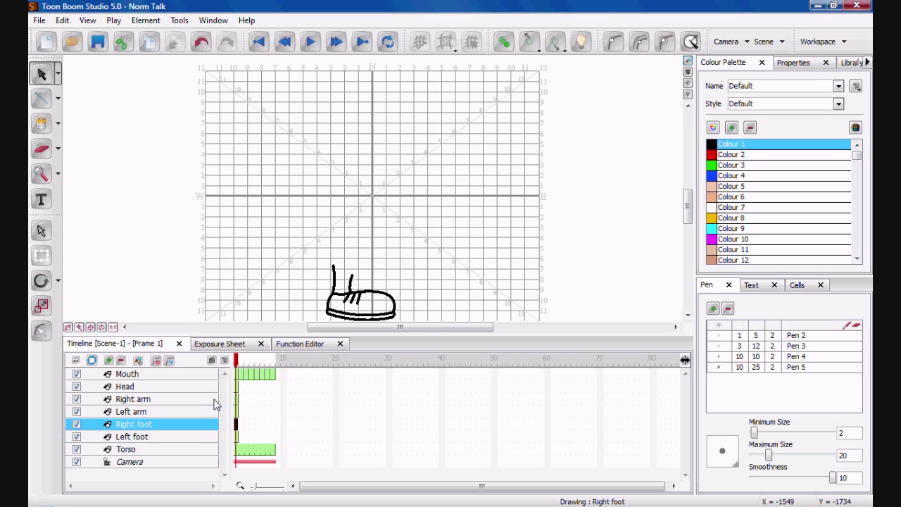
click(237, 412)
click(237, 399)
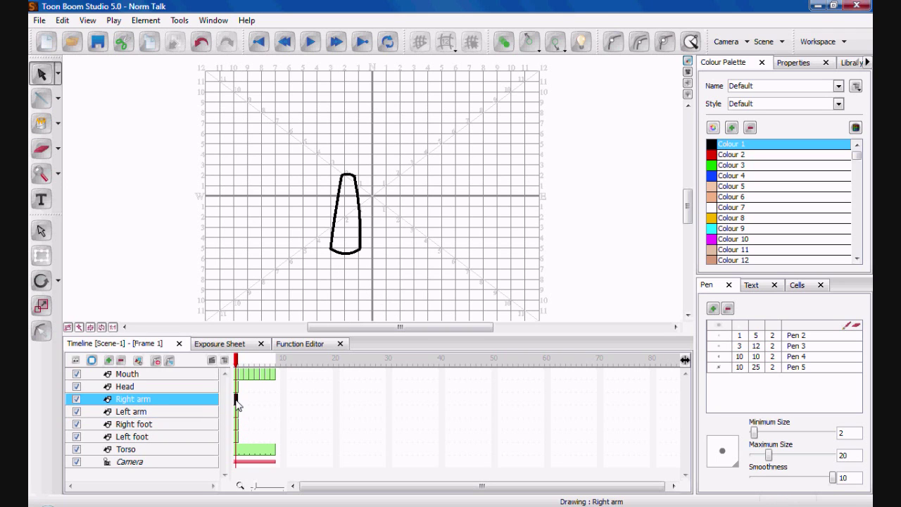
click(238, 387)
click(238, 374)
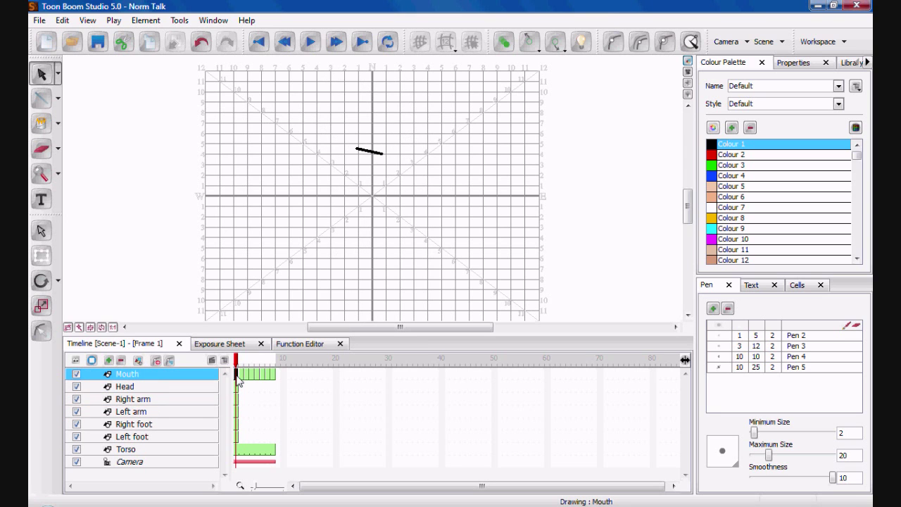
Step: Show the scene in camera view and enlarge the camera frame until the whole character fits inside it
click(688, 73)
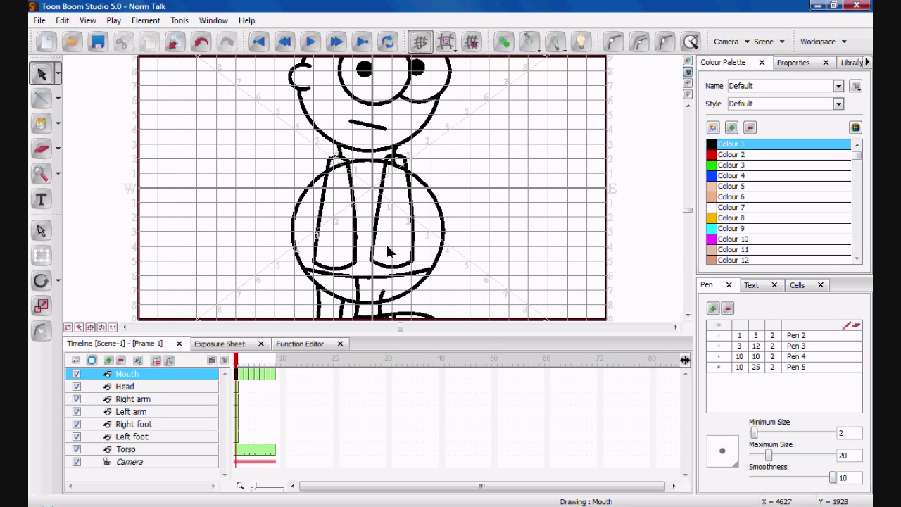
click(161, 465)
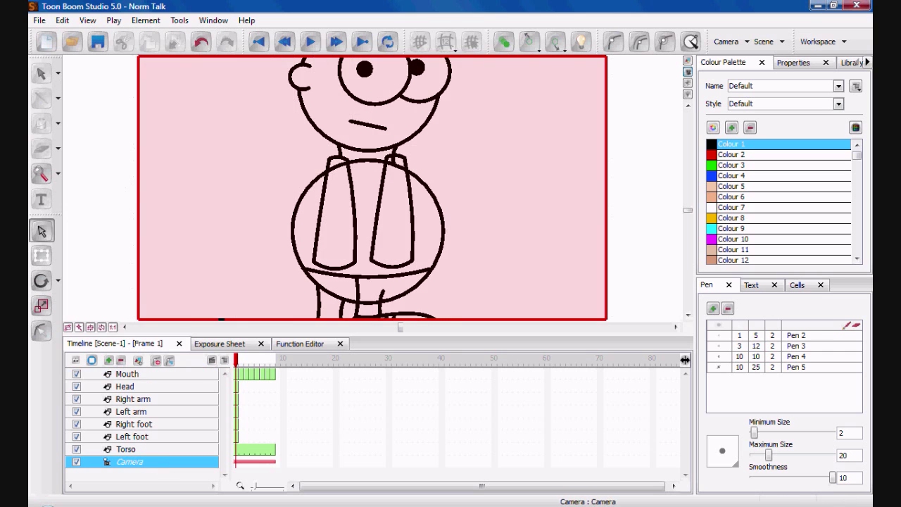
drag(223, 320, 258, 318)
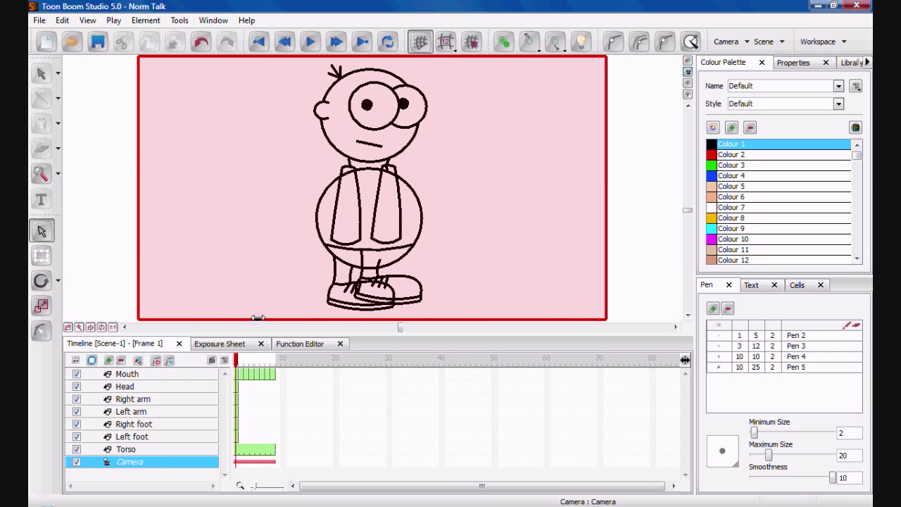